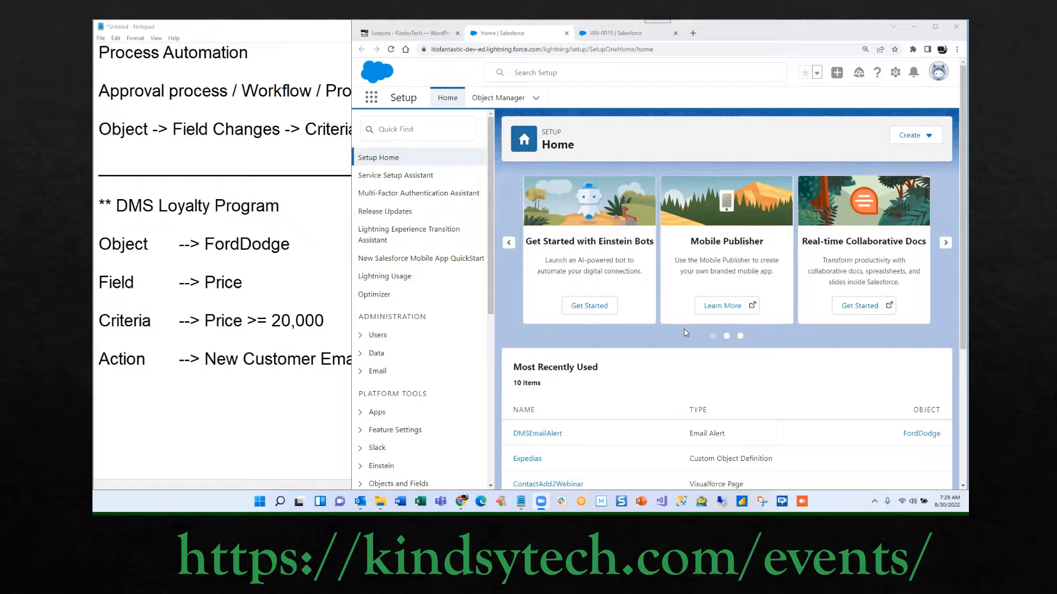
- Review the Notepad notes on process automation and the DMS Loyalty Program's object, field, criteria and action
{"action": "left_click", "coordinate": [317, 35]}
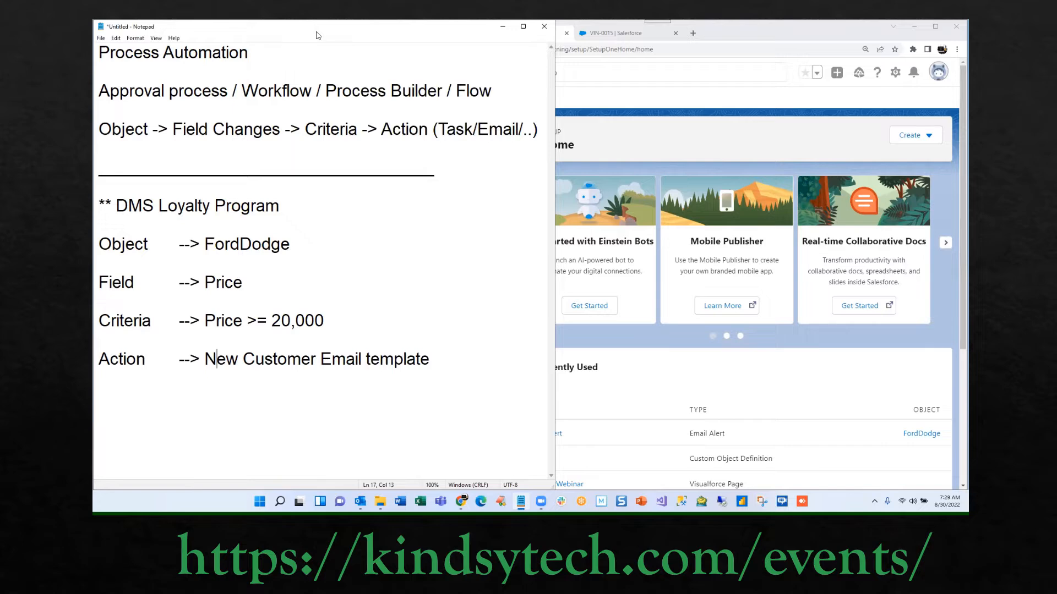
{"action": "double_click", "coordinate": [135, 131]}
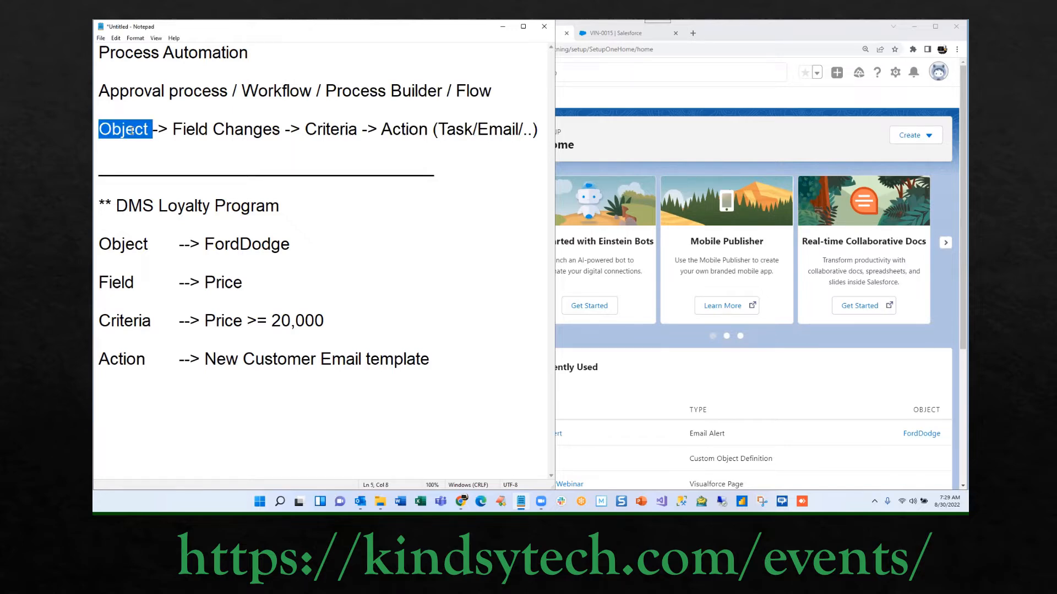
{"action": "double_click", "coordinate": [280, 126]}
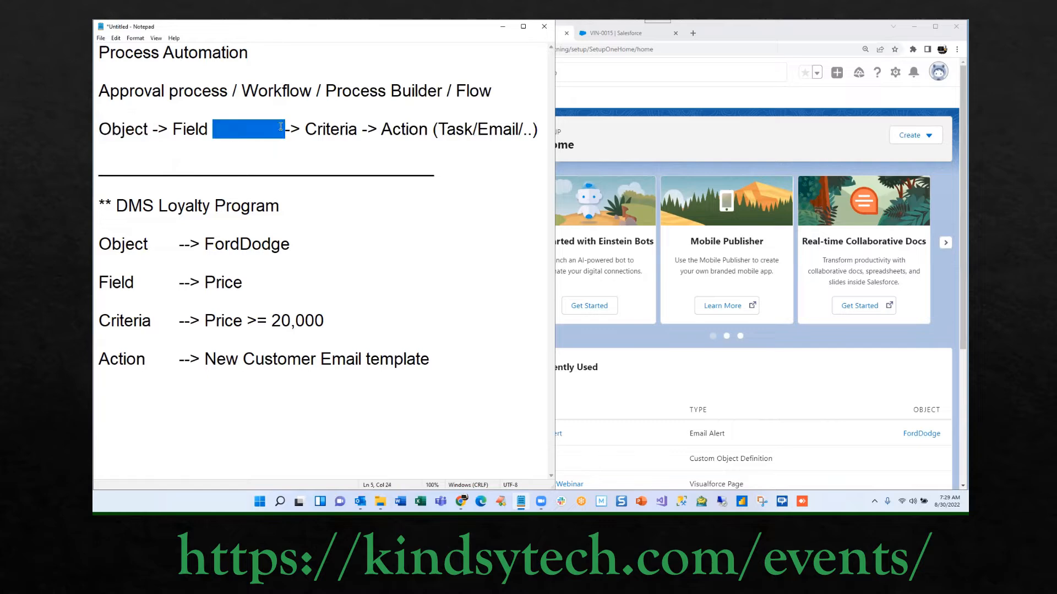
{"action": "left_click", "coordinate": [310, 129]}
{"action": "left_click_drag", "start_coordinate": [310, 129], "coordinate": [377, 132]}
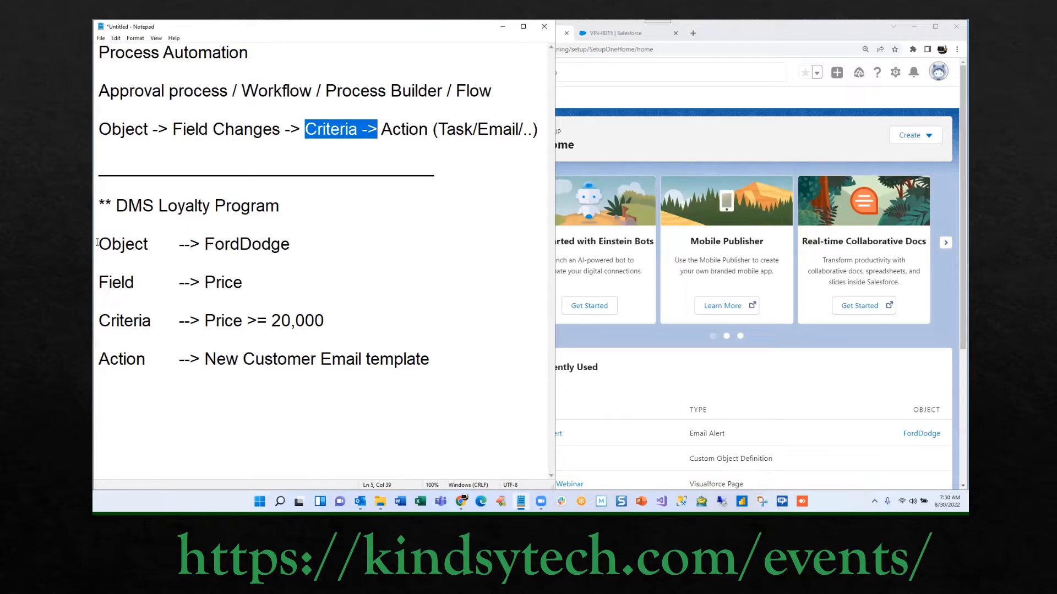
{"action": "left_click_drag", "start_coordinate": [98, 242], "coordinate": [287, 244]}
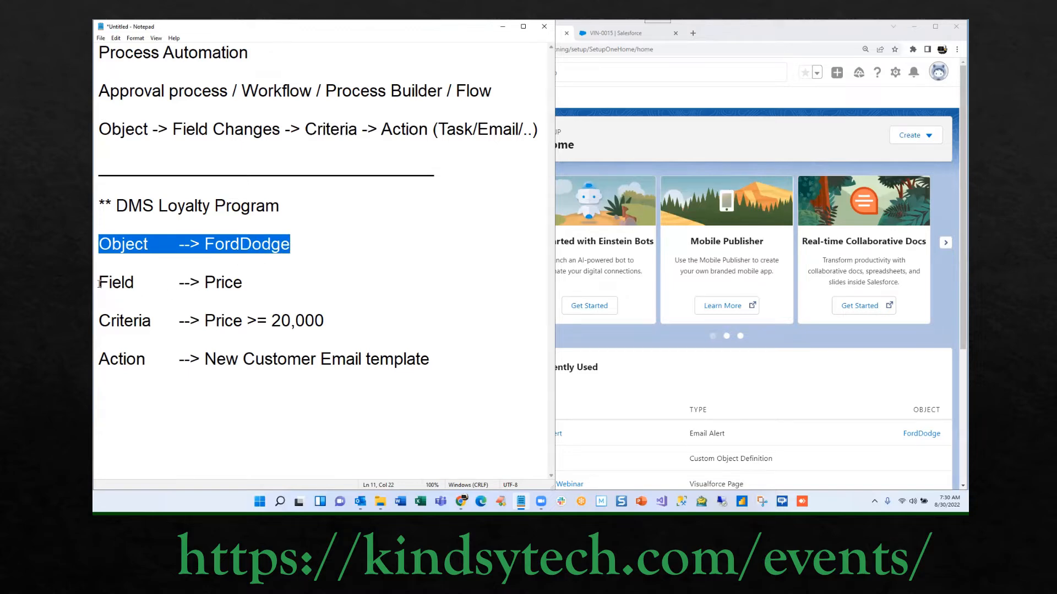
{"action": "left_click_drag", "start_coordinate": [98, 282], "coordinate": [248, 282]}
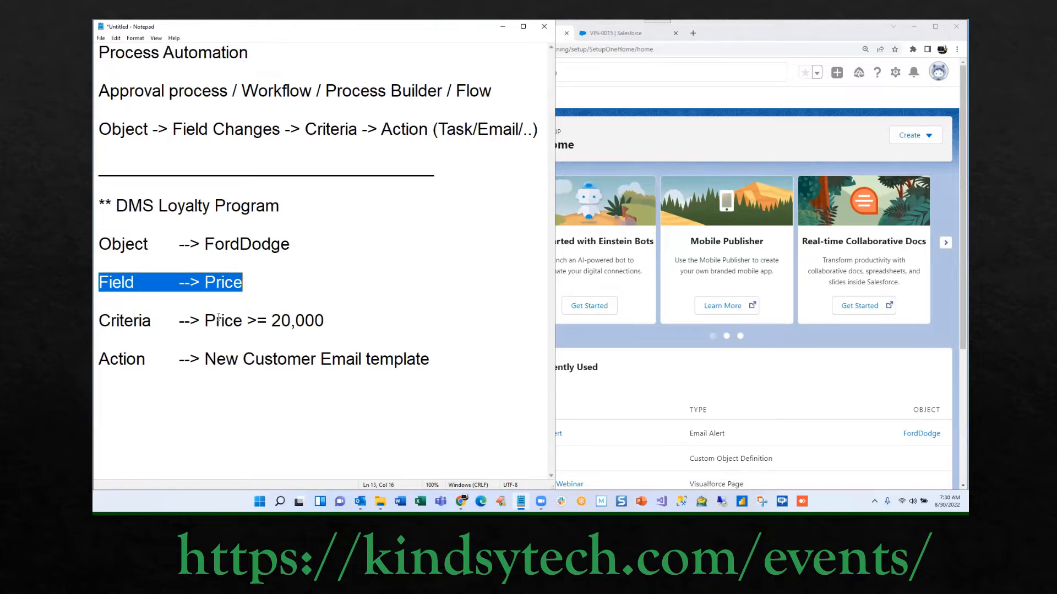
{"action": "left_click_drag", "start_coordinate": [205, 321], "coordinate": [324, 319]}
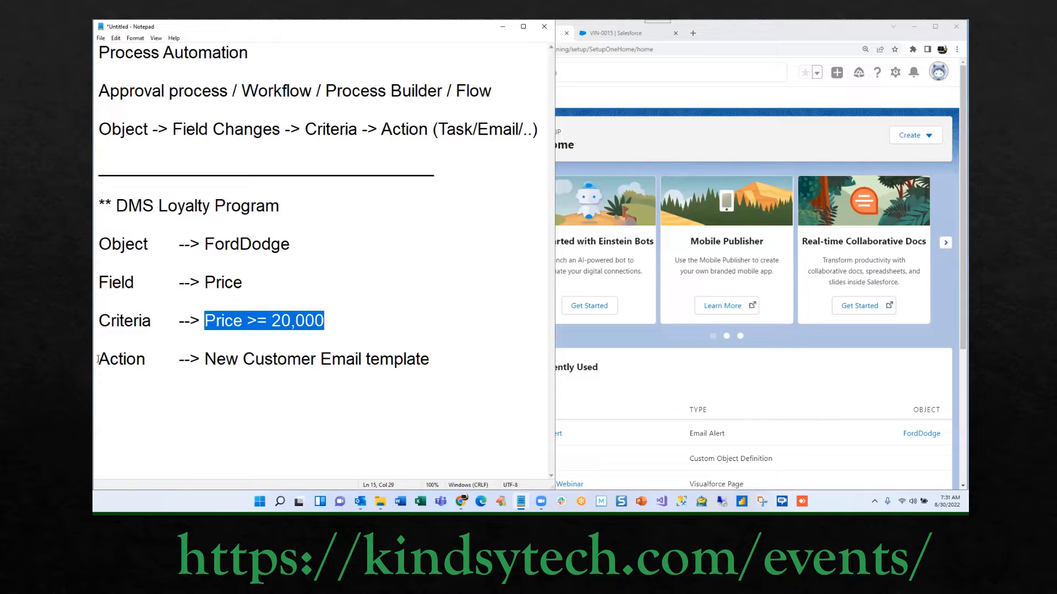
{"action": "left_click_drag", "start_coordinate": [97, 360], "coordinate": [428, 367]}
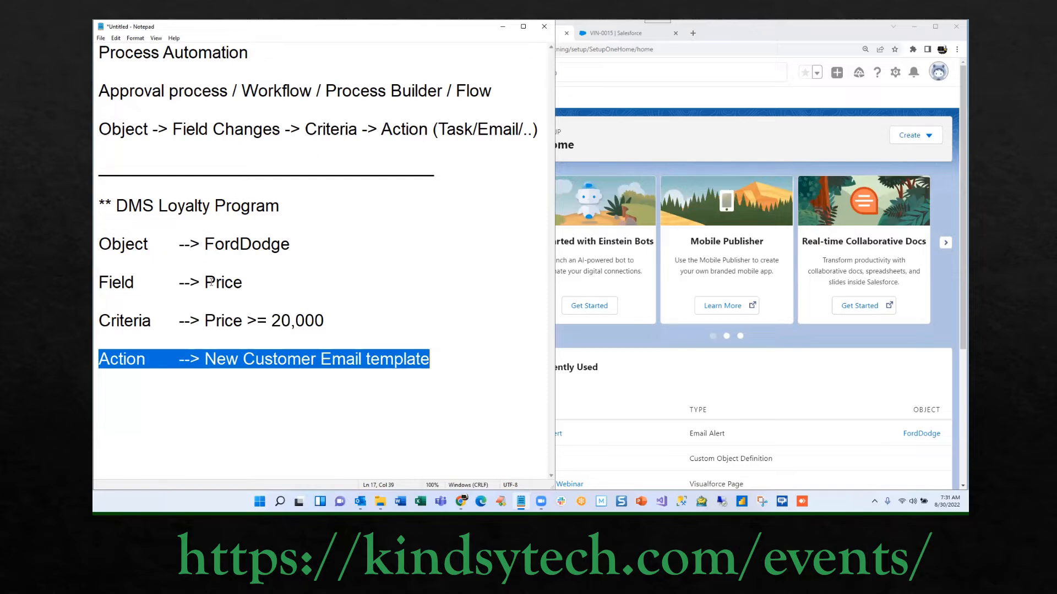
{"action": "left_click", "coordinate": [208, 359]}
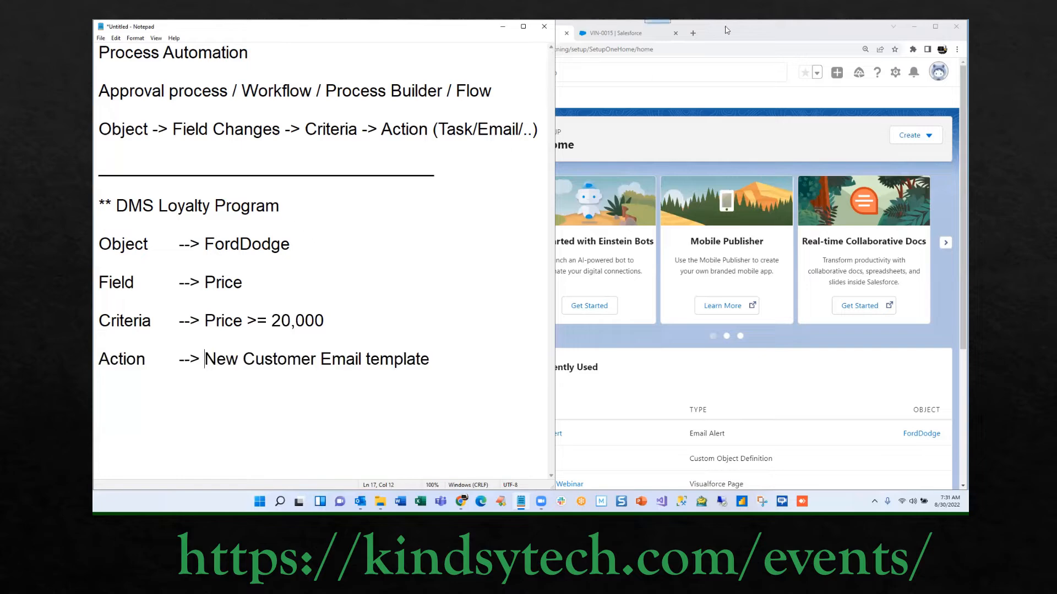
- Switch to Salesforce Setup in the browser and open the Process Builder page
{"action": "left_click", "coordinate": [749, 39]}
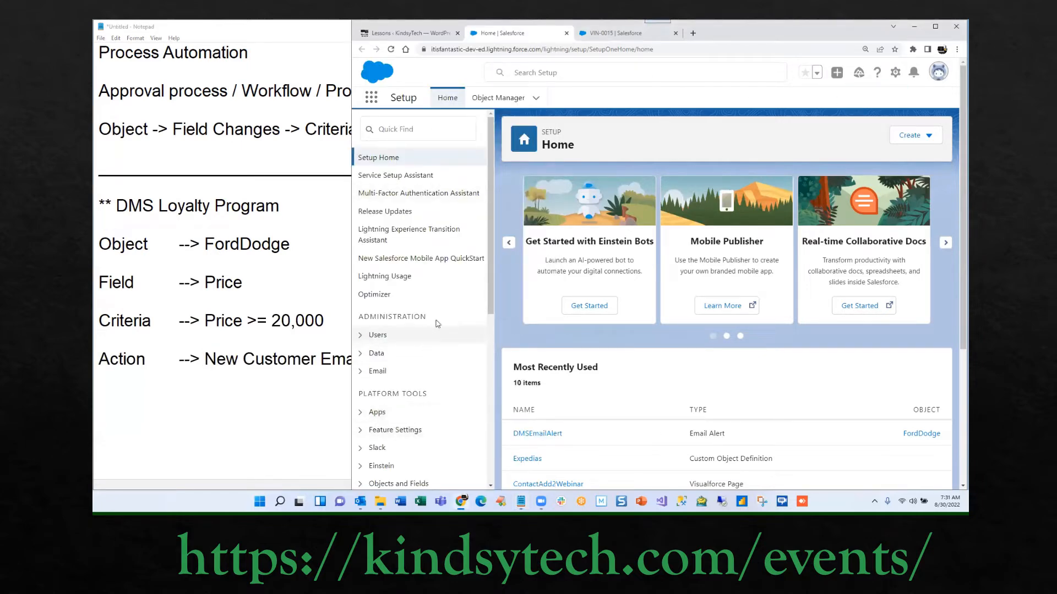
{"action": "left_click_drag", "start_coordinate": [490, 278], "coordinate": [493, 363]}
{"action": "left_click", "coordinate": [401, 355]}
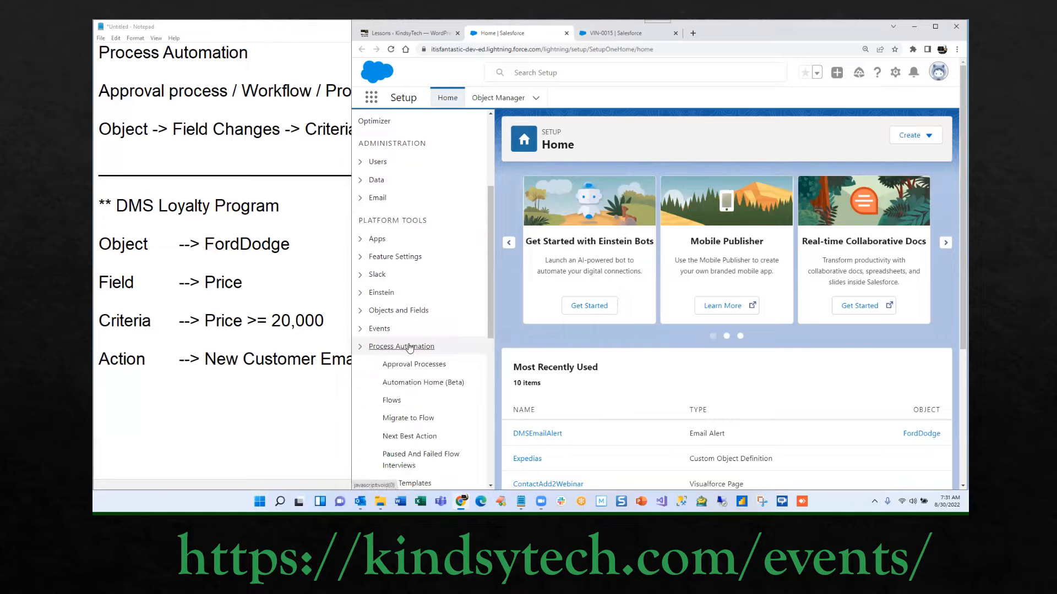
{"action": "left_click_drag", "start_coordinate": [488, 324], "coordinate": [487, 375]}
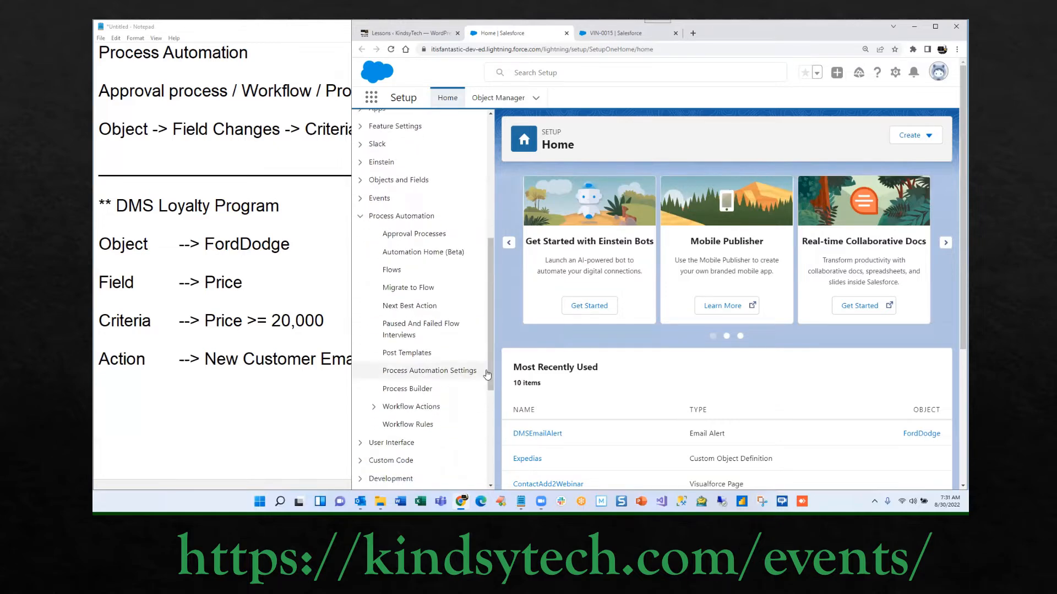
{"action": "left_click", "coordinate": [417, 390]}
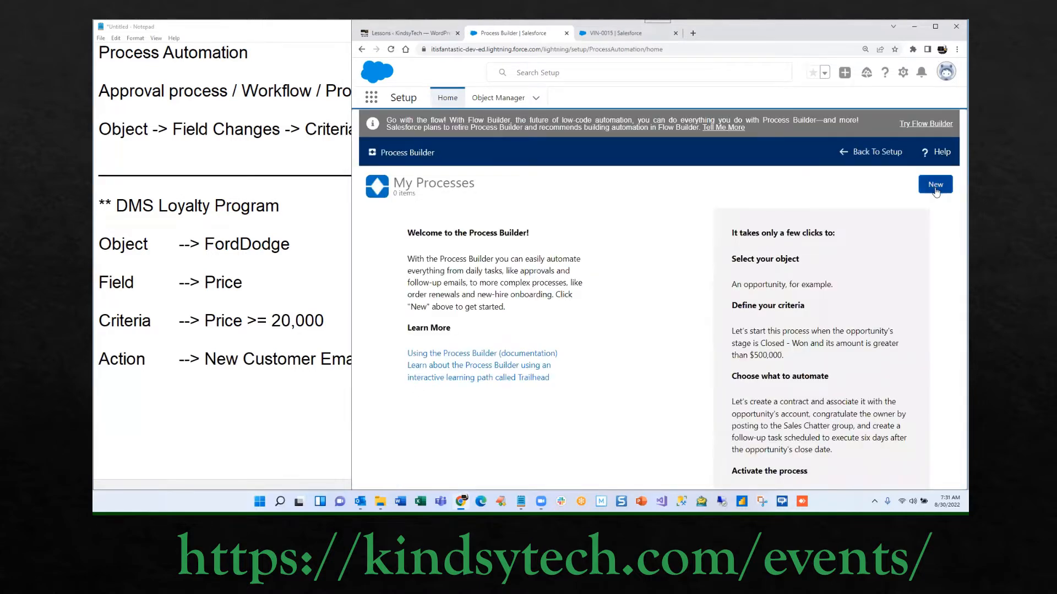
- Start a new process, staying in Process Builder, and name it DMS Loyalty Program with an automatically filled API name
{"action": "left_click", "coordinate": [935, 188]}
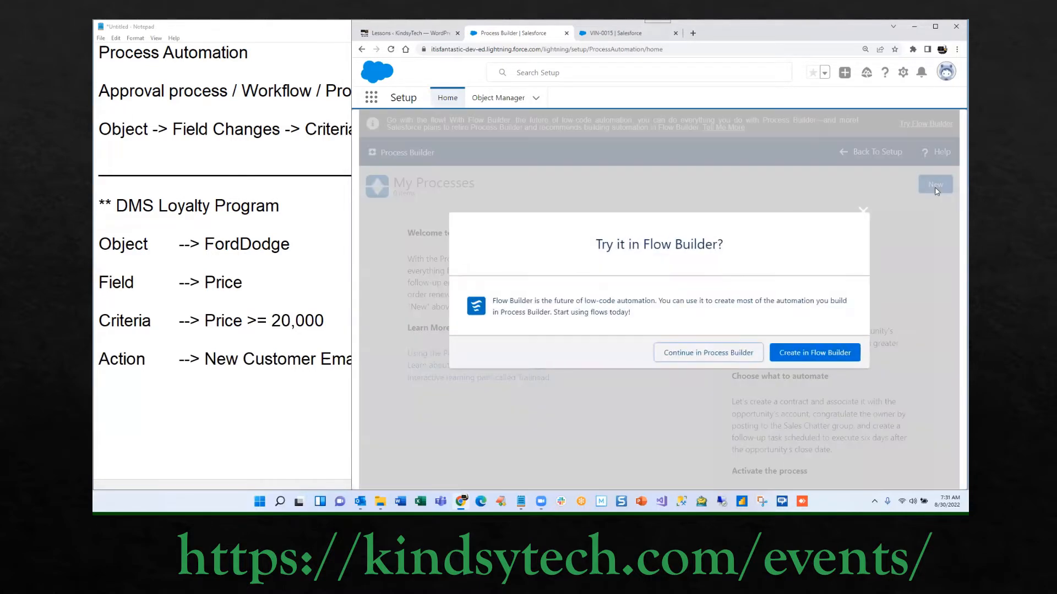
{"action": "left_click", "coordinate": [711, 355]}
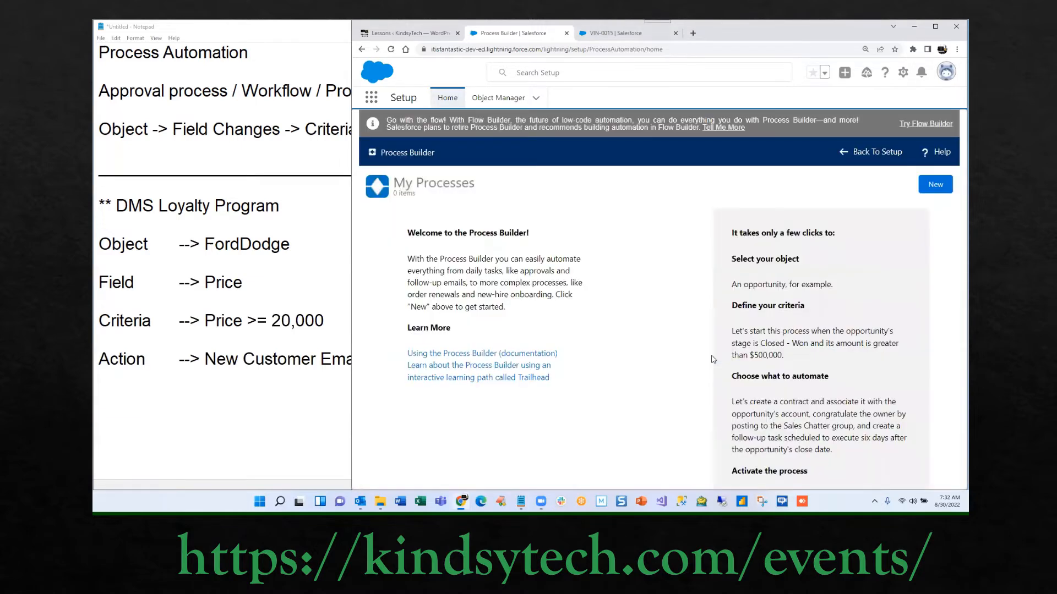
{"action": "left_click", "coordinate": [574, 275]}
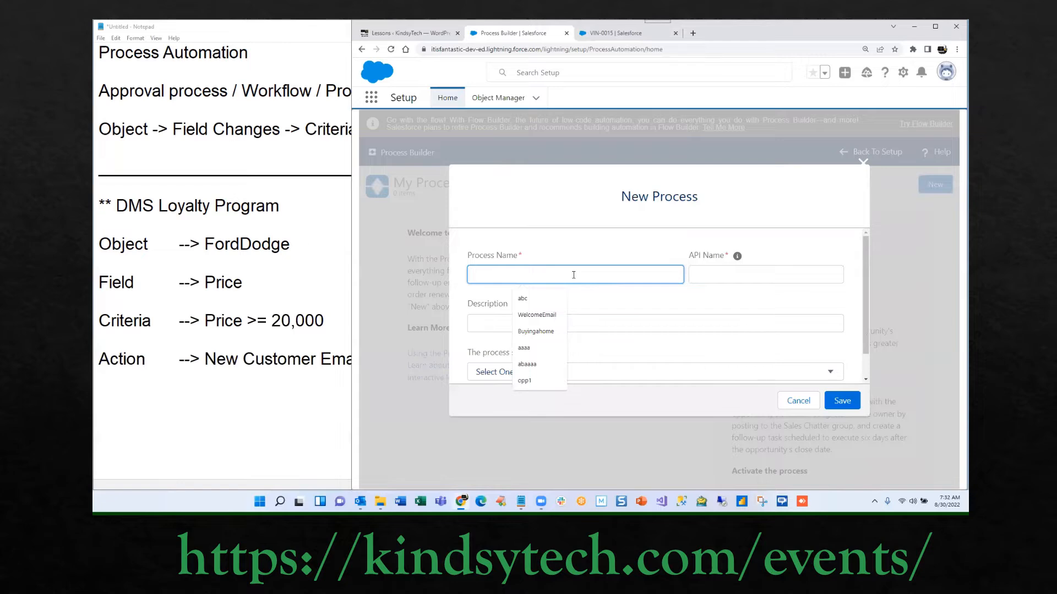
{"action": "type", "text": "DMS"}
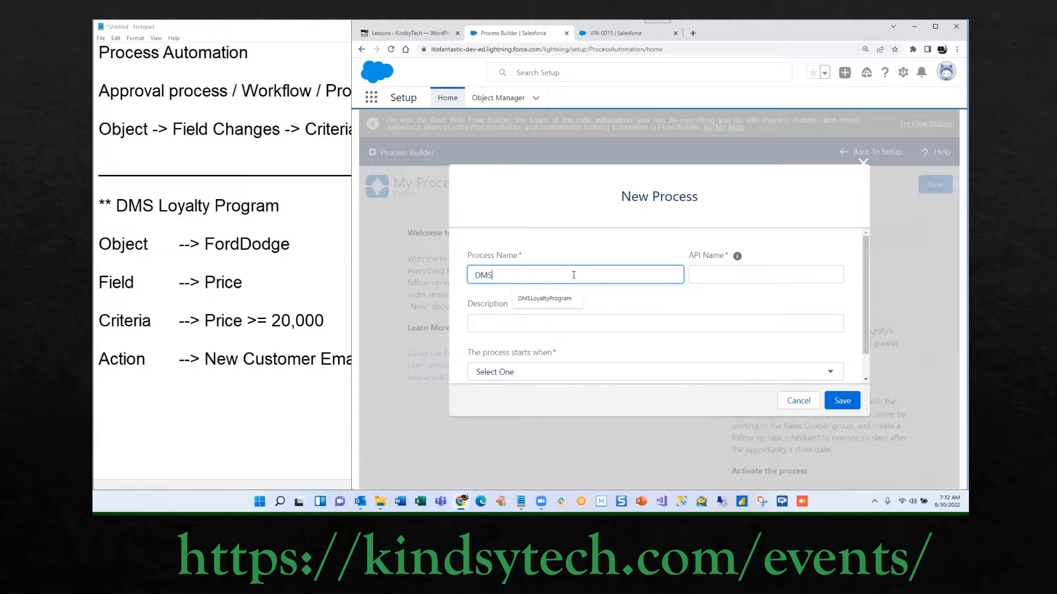
{"action": "type", "text": " Loyalty Prog"}
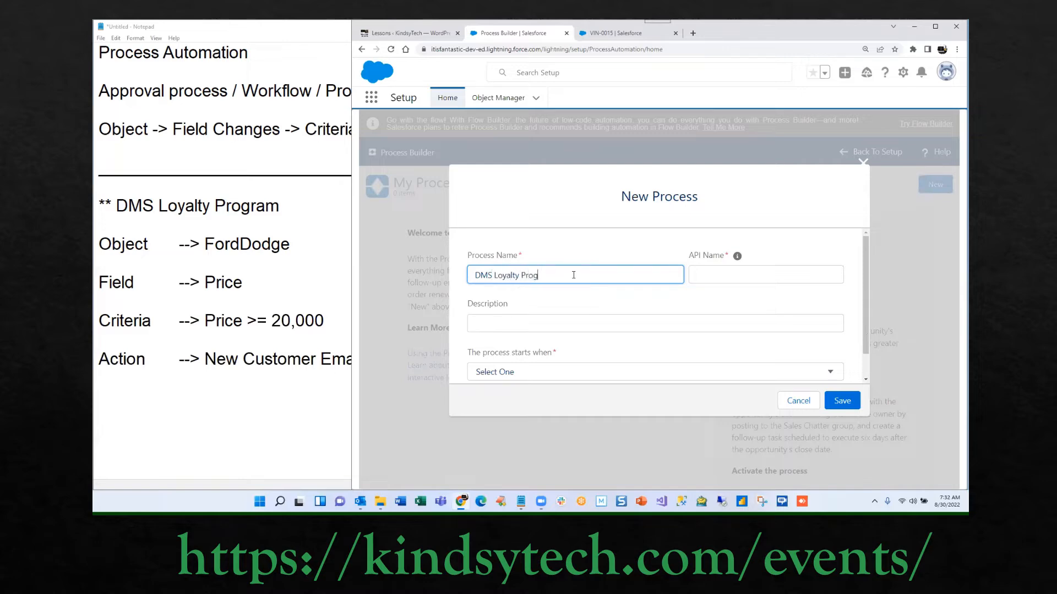
{"action": "type", "text": "ram"}
{"action": "key", "text": "Tab"}
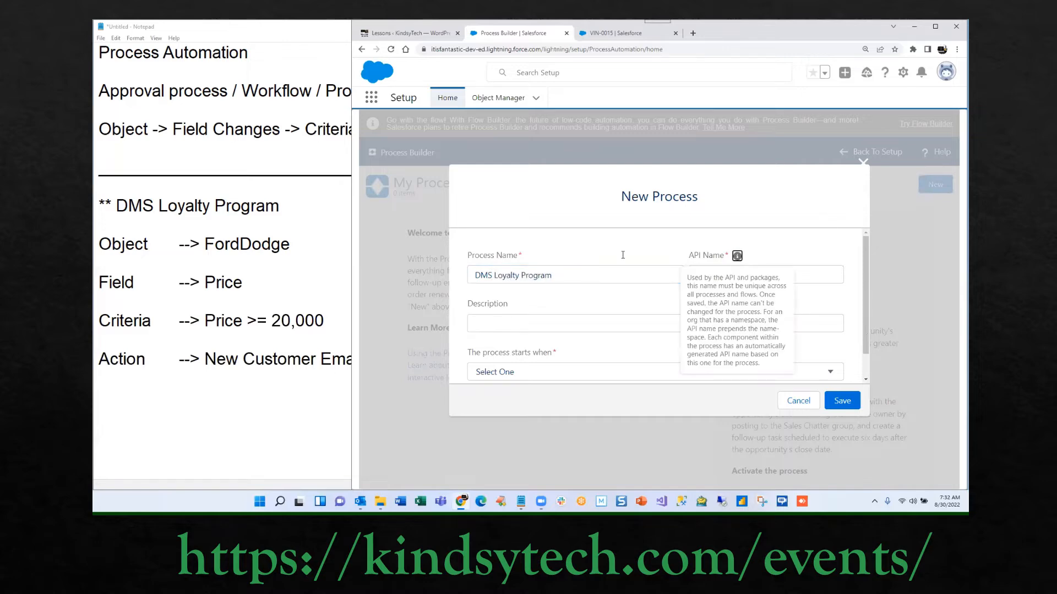
- Set the process to start when a record changes and save it
{"action": "left_click_drag", "start_coordinate": [866, 252], "coordinate": [866, 286]}
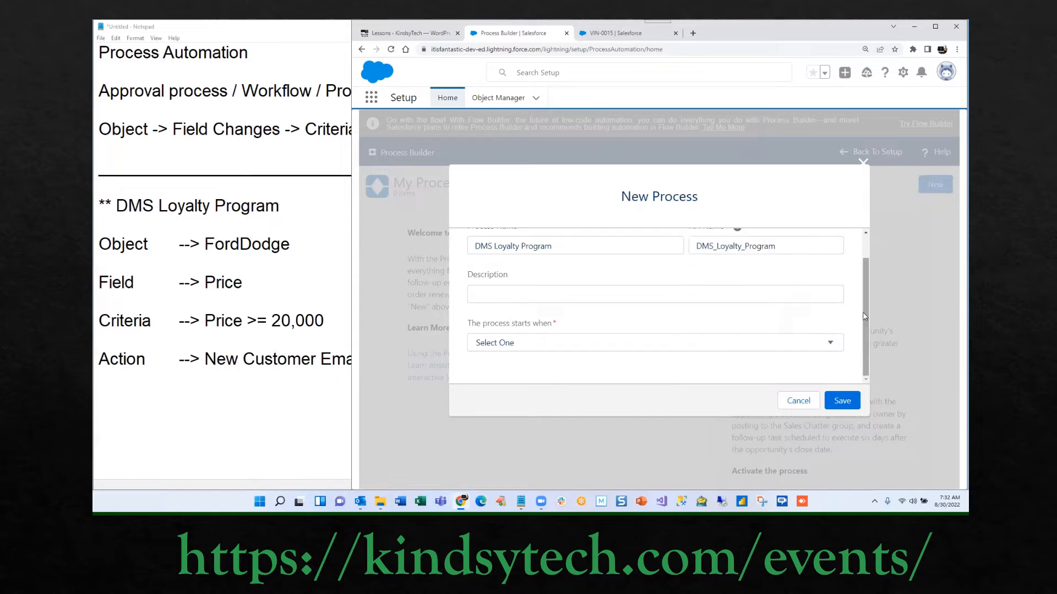
{"action": "left_click", "coordinate": [529, 344]}
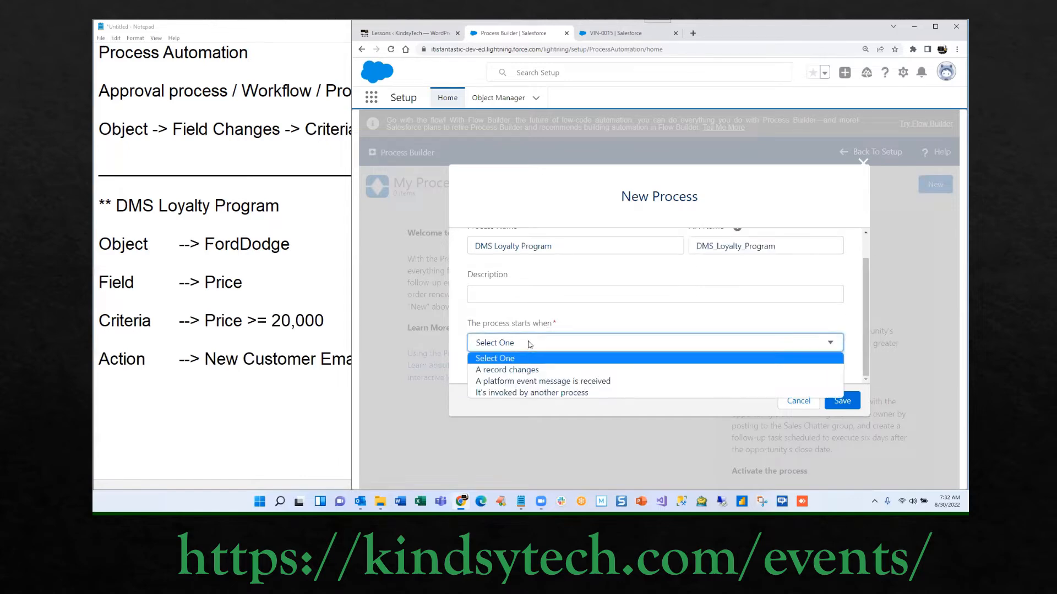
{"action": "left_click", "coordinate": [517, 373]}
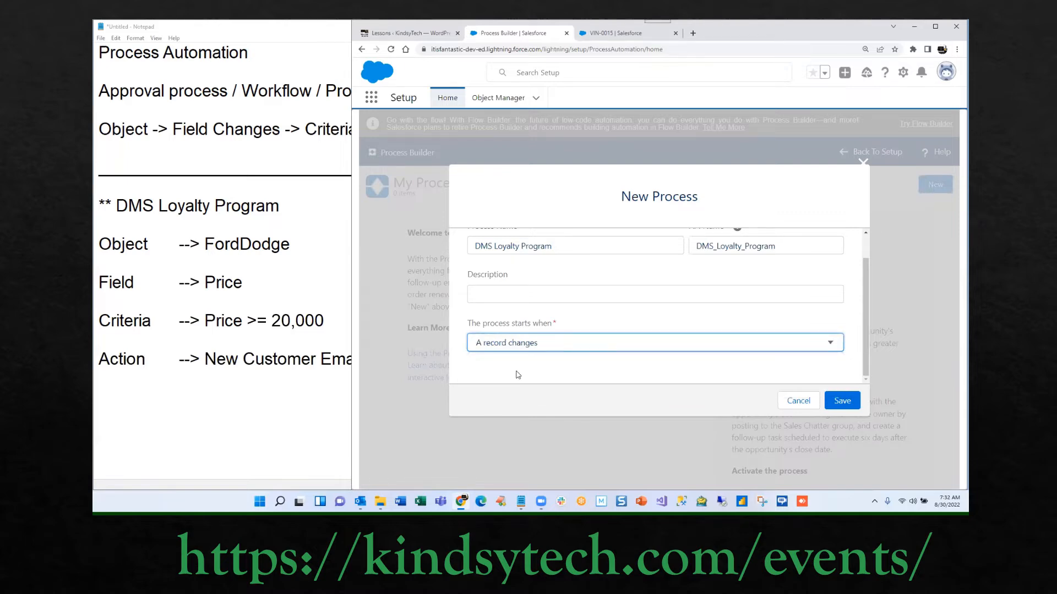
{"action": "left_click", "coordinate": [841, 402]}
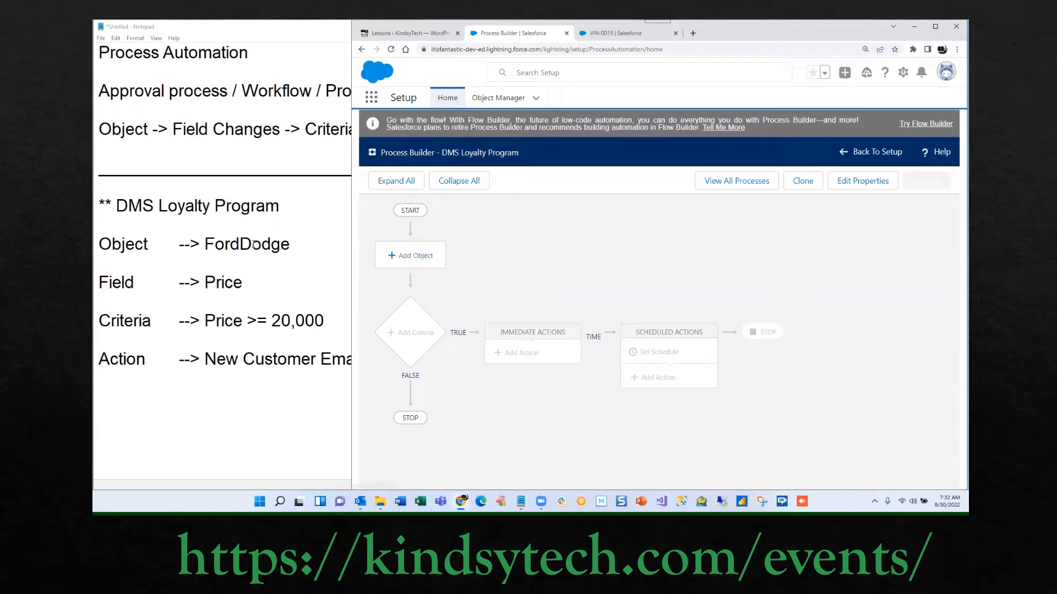
- Add FordDodge as the process object, starting when a record is created or edited, and save
{"action": "left_click", "coordinate": [417, 257]}
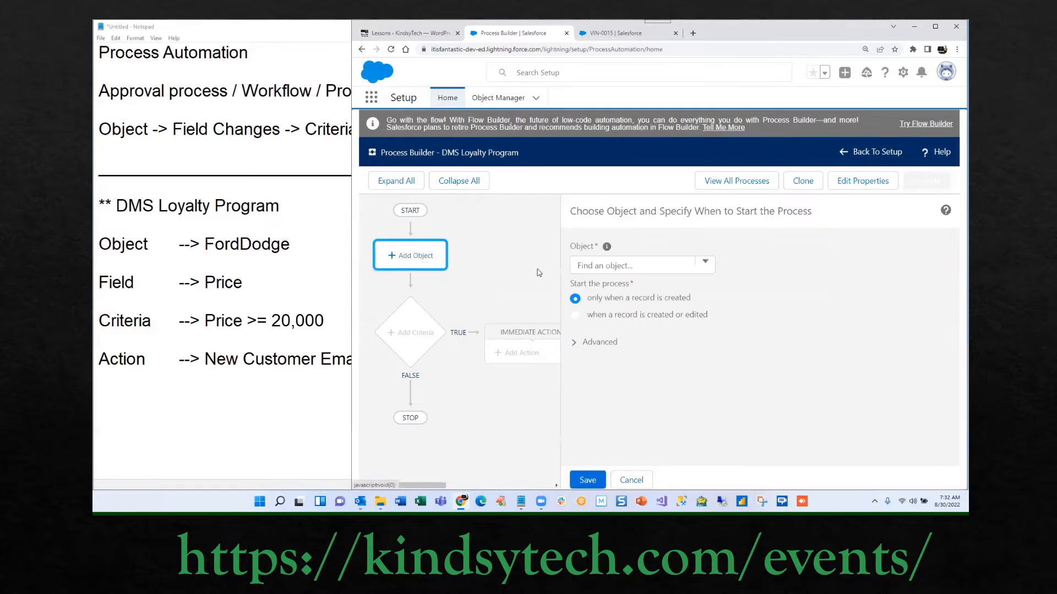
{"action": "left_click", "coordinate": [695, 262]}
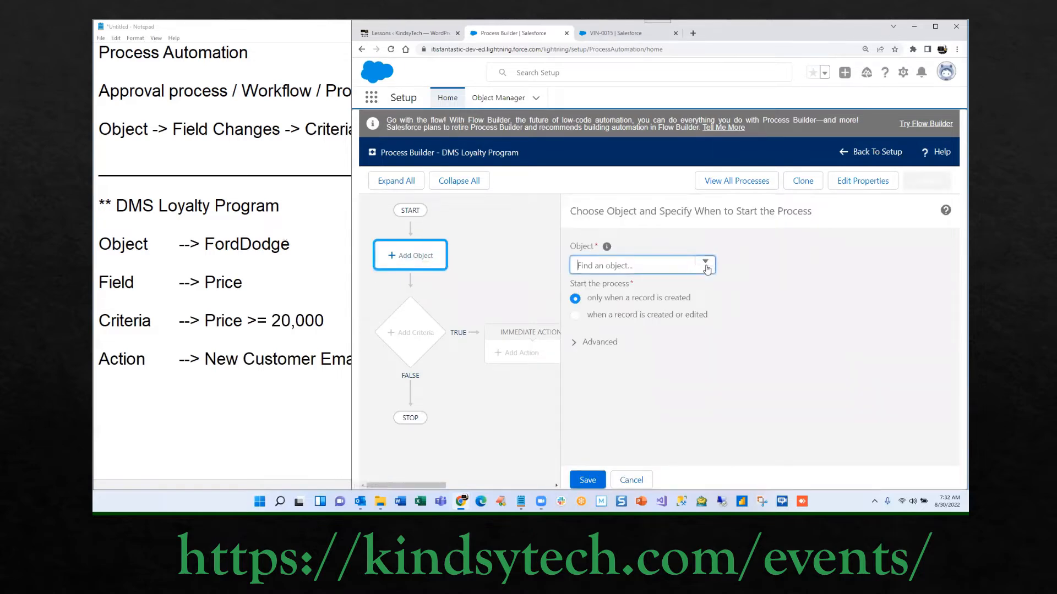
{"action": "type", "text": "ford"}
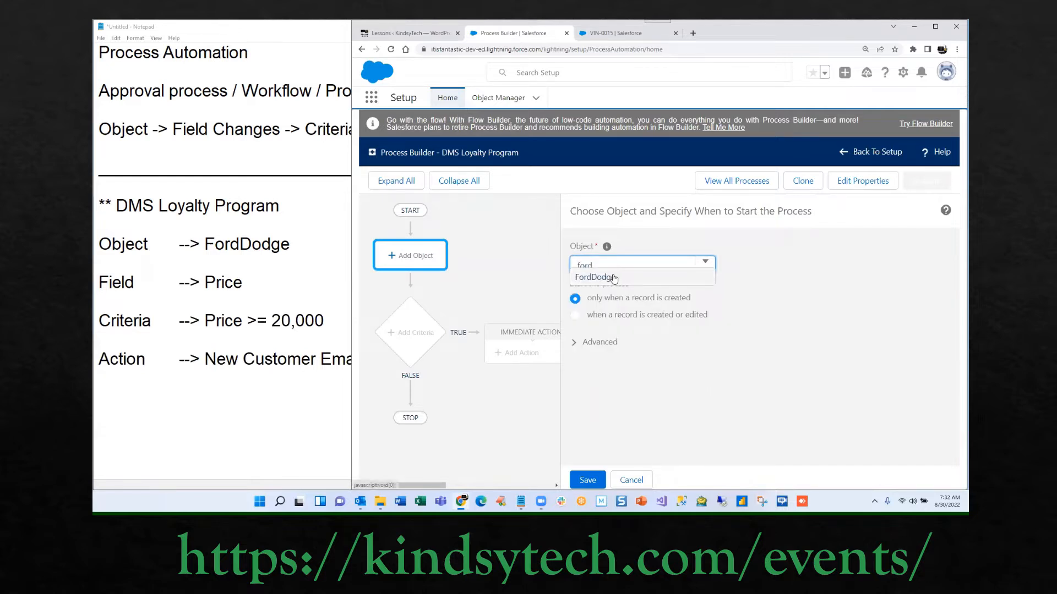
{"action": "left_click", "coordinate": [617, 278]}
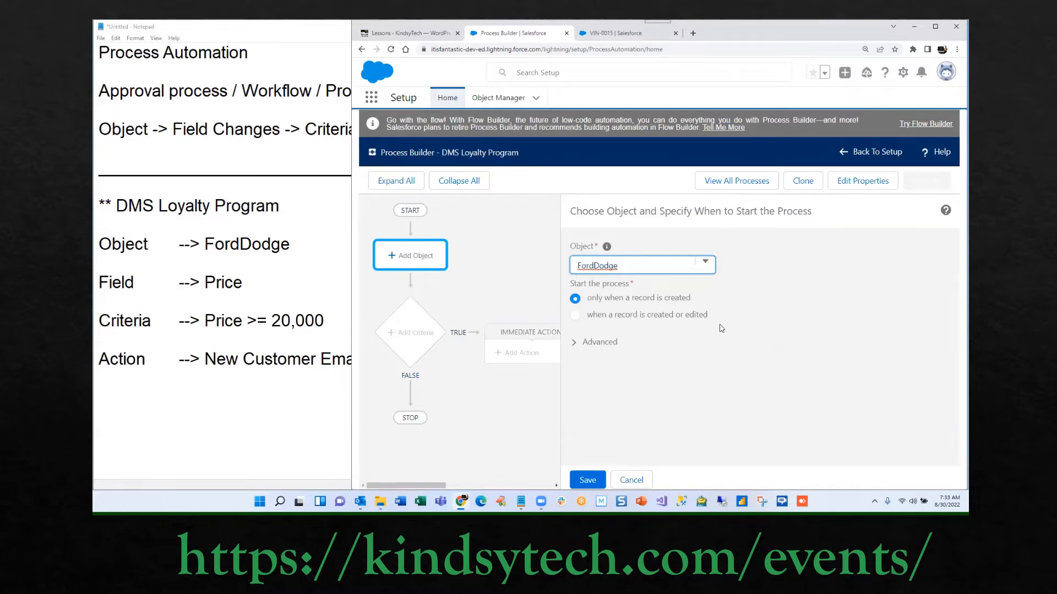
{"action": "left_click", "coordinate": [609, 318]}
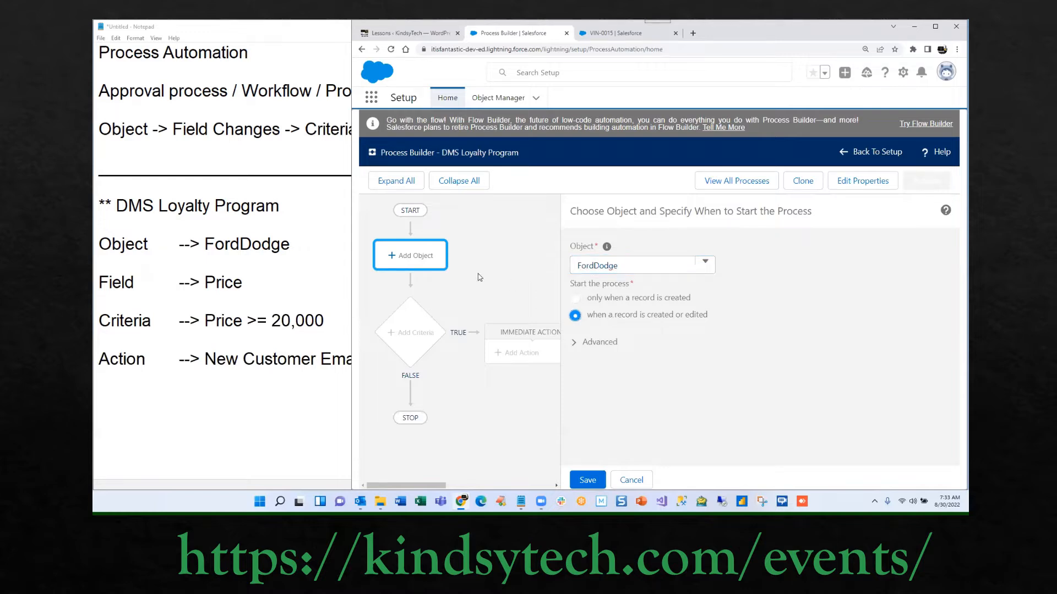
{"action": "left_click", "coordinate": [586, 480]}
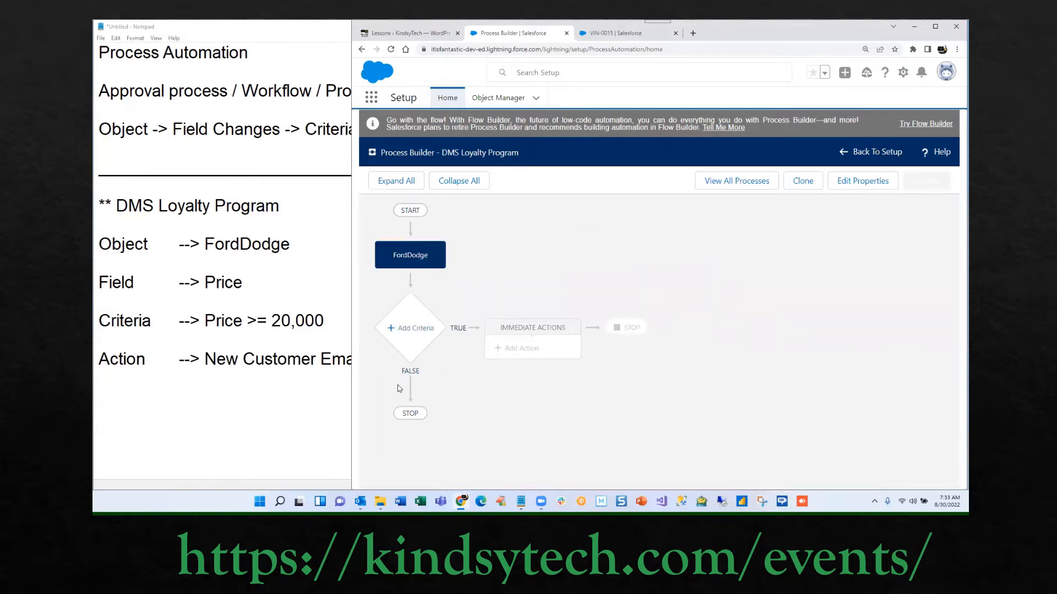
- Add a criteria node to the process and name it DMSCriteria
{"action": "left_click", "coordinate": [410, 328]}
{"action": "left_click", "coordinate": [545, 267]}
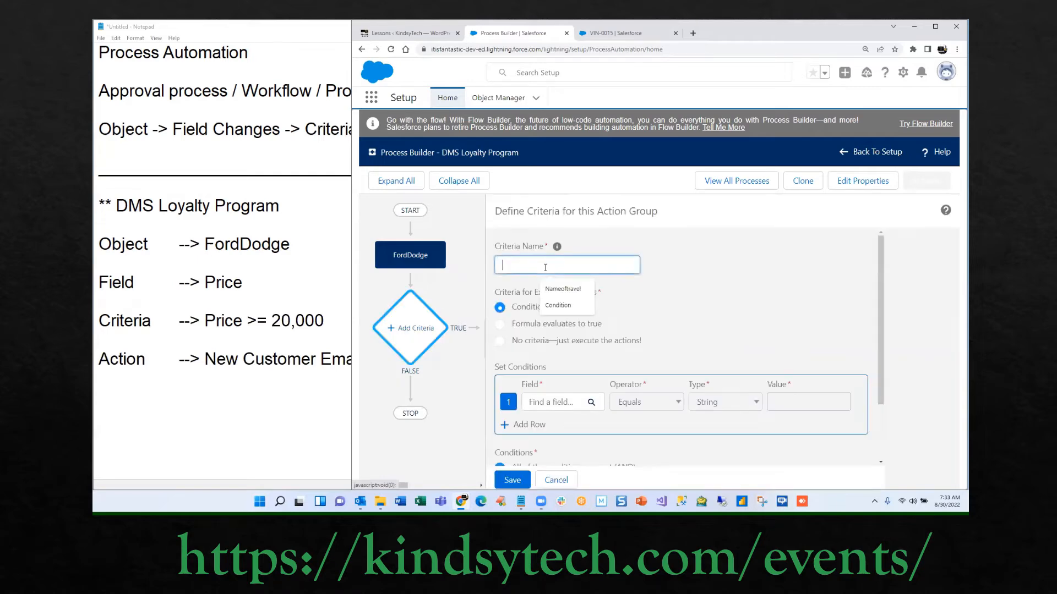
{"action": "type", "text": "DM"}
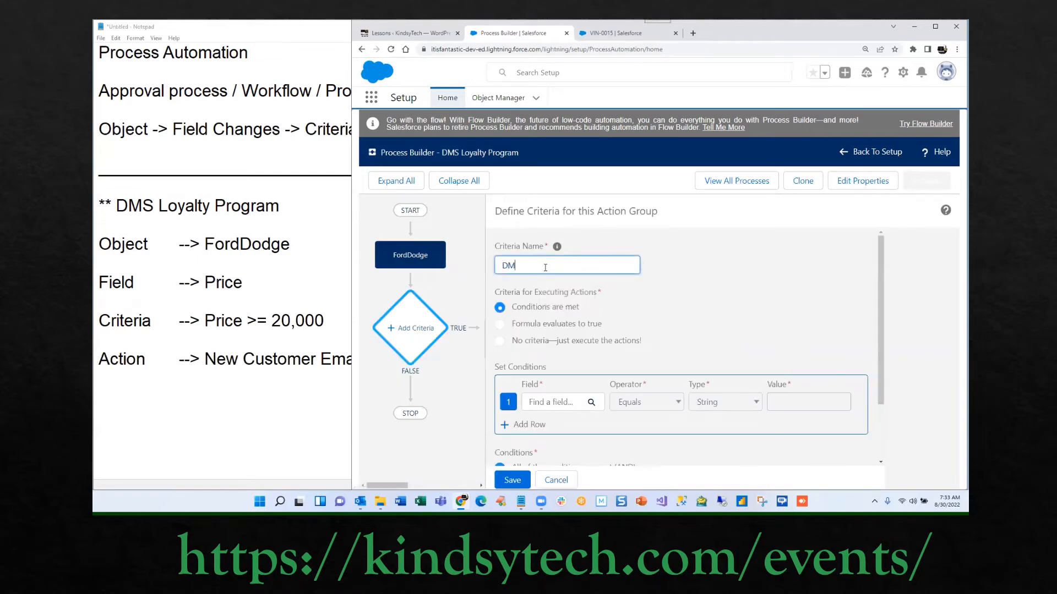
{"action": "type", "text": "SCriteria"}
- Choose the FordDodge object's Price field for the first condition of the criteria
{"action": "left_click", "coordinate": [590, 403]}
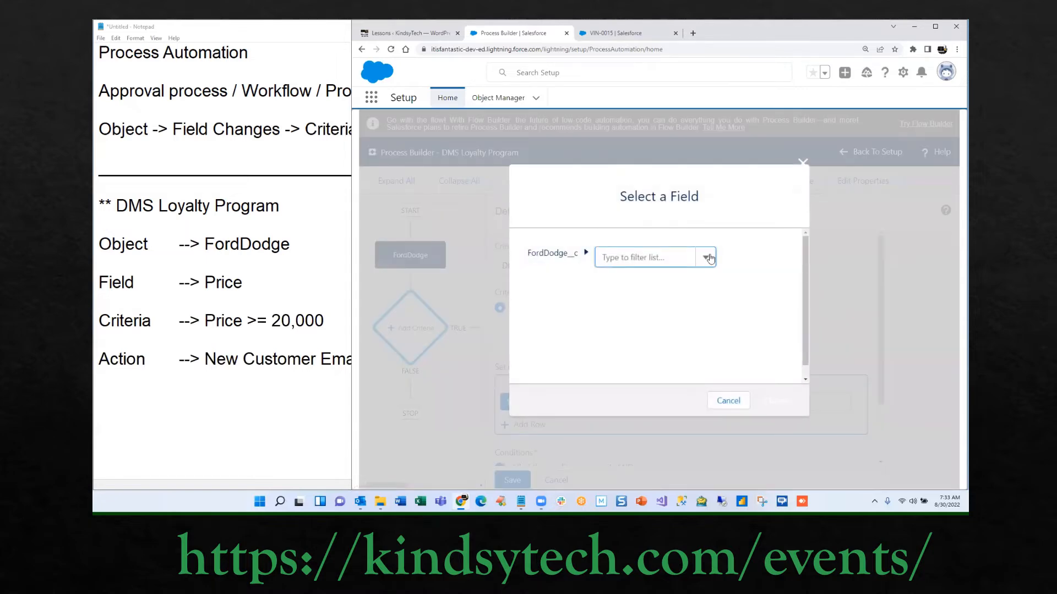
{"action": "left_click", "coordinate": [708, 258]}
{"action": "type", "text": "pri"}
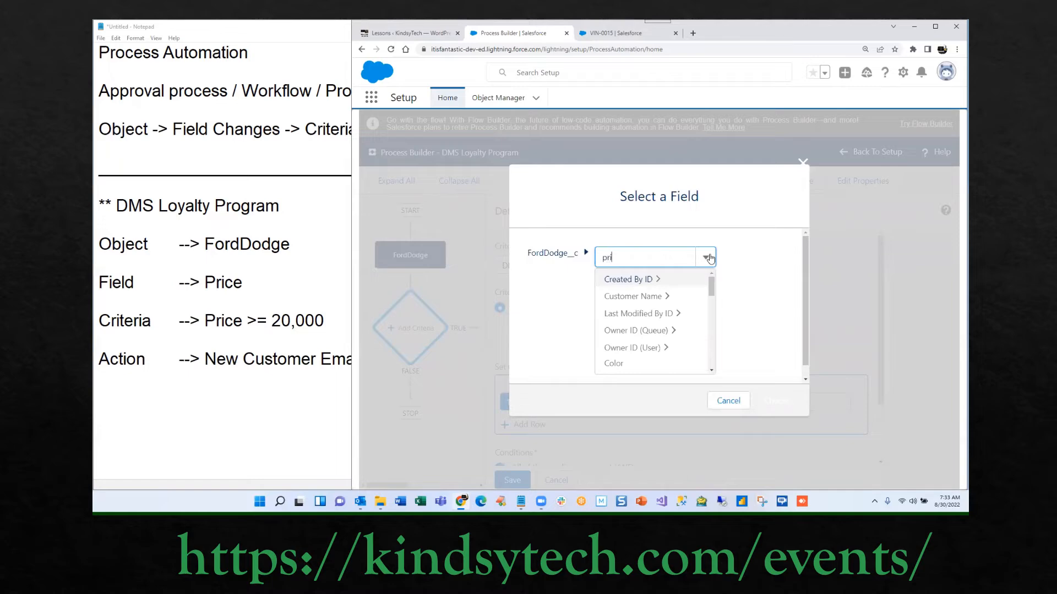
{"action": "type", "text": "c"}
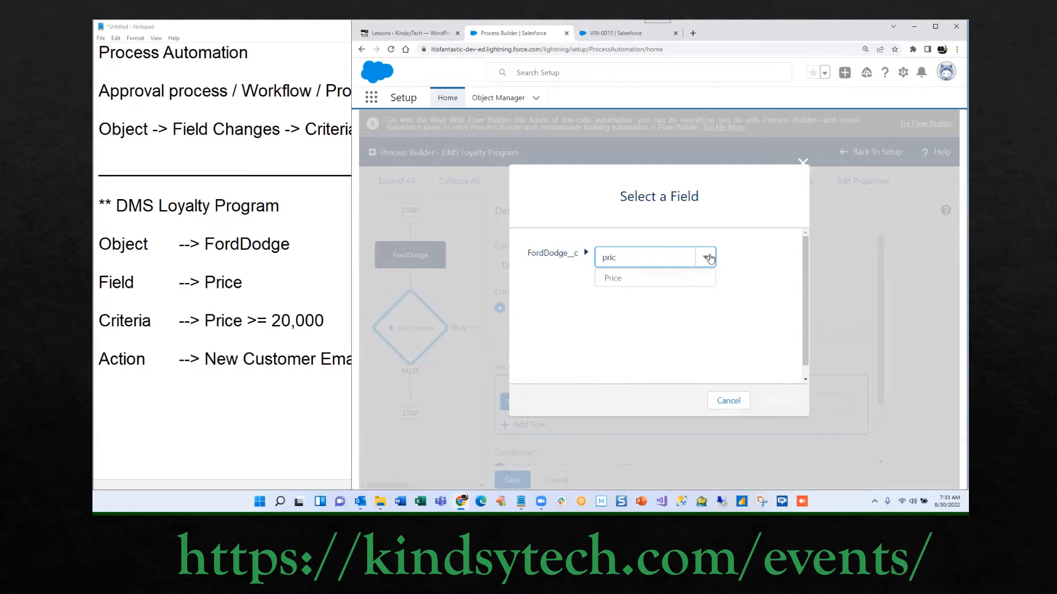
{"action": "left_click", "coordinate": [621, 279]}
{"action": "left_click", "coordinate": [778, 402]}
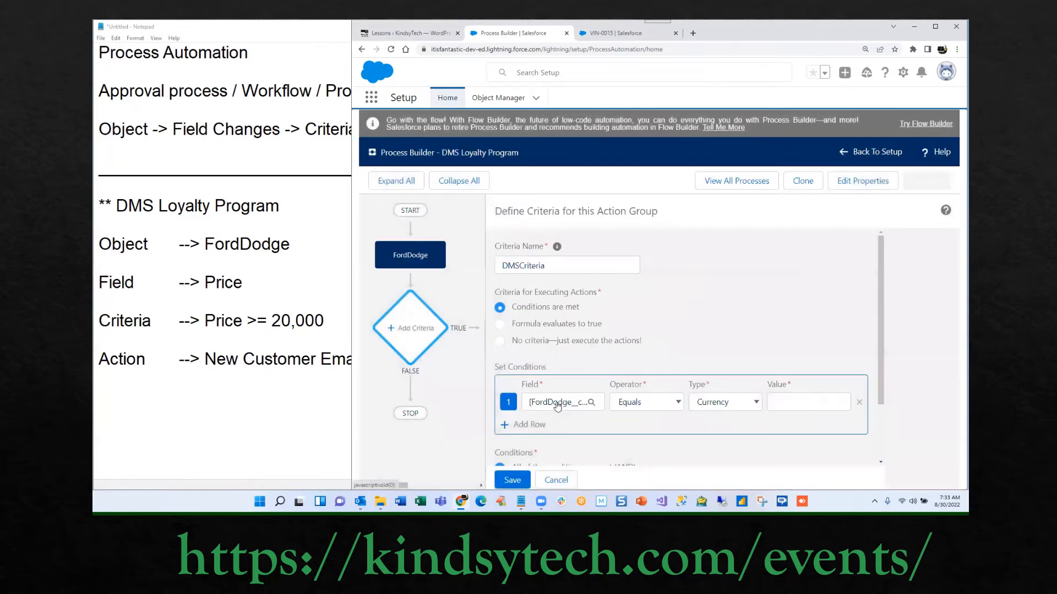
- Set the Price condition's operator to Greater than or equal with the value 20000, and save the criteria
{"action": "left_click", "coordinate": [246, 320]}
{"action": "left_click_drag", "start_coordinate": [247, 321], "coordinate": [277, 321]}
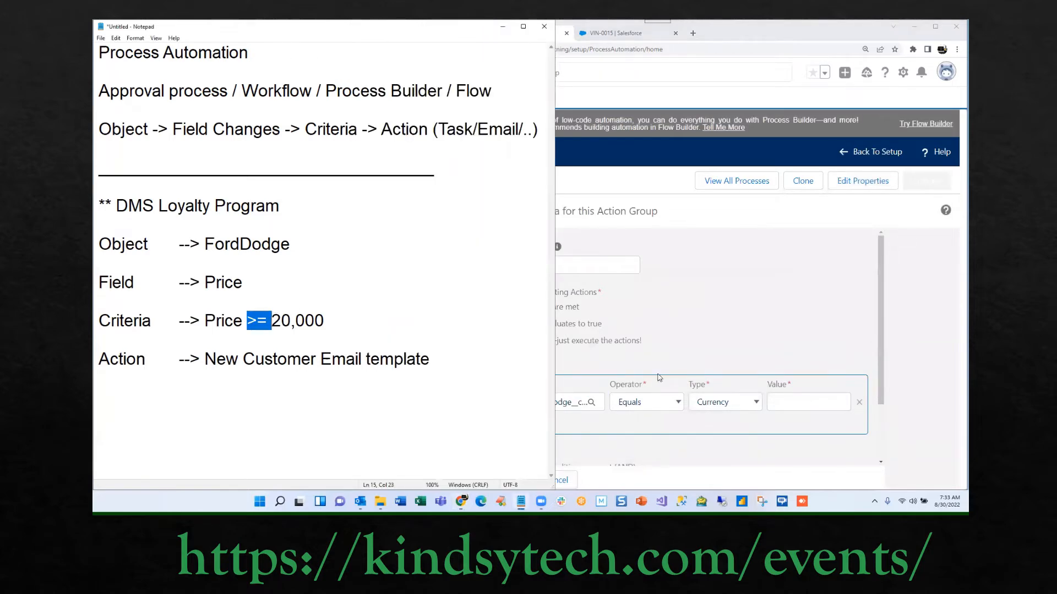
{"action": "left_click", "coordinate": [654, 410]}
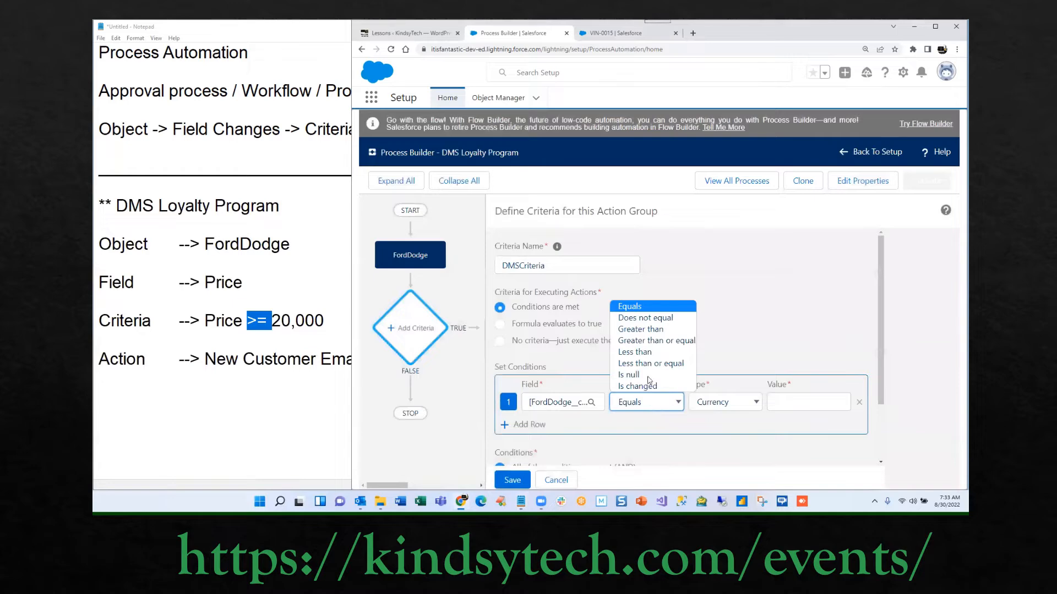
{"action": "left_click", "coordinate": [653, 342]}
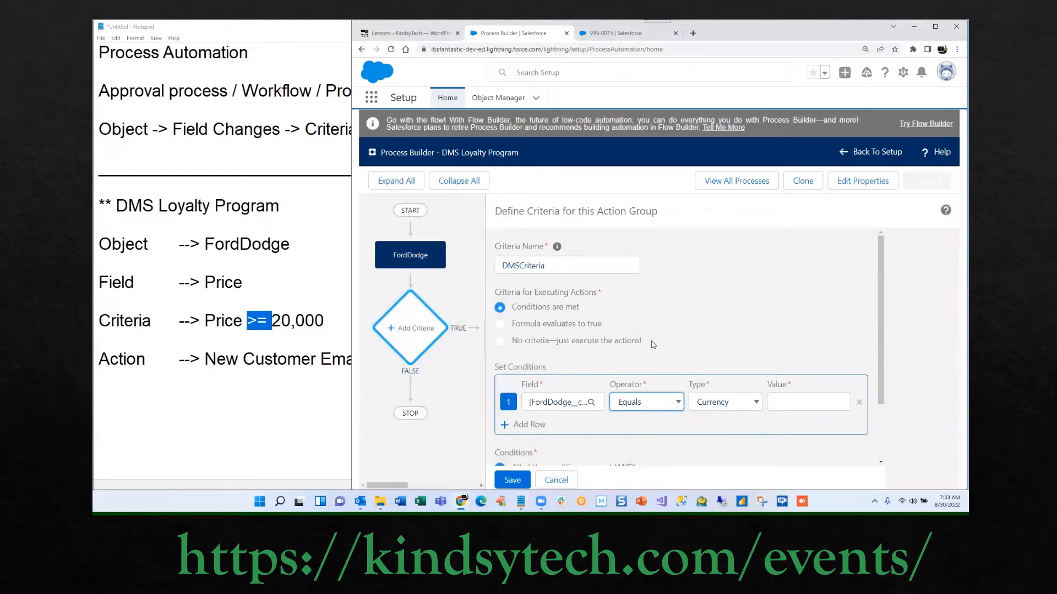
{"action": "left_click", "coordinate": [788, 400]}
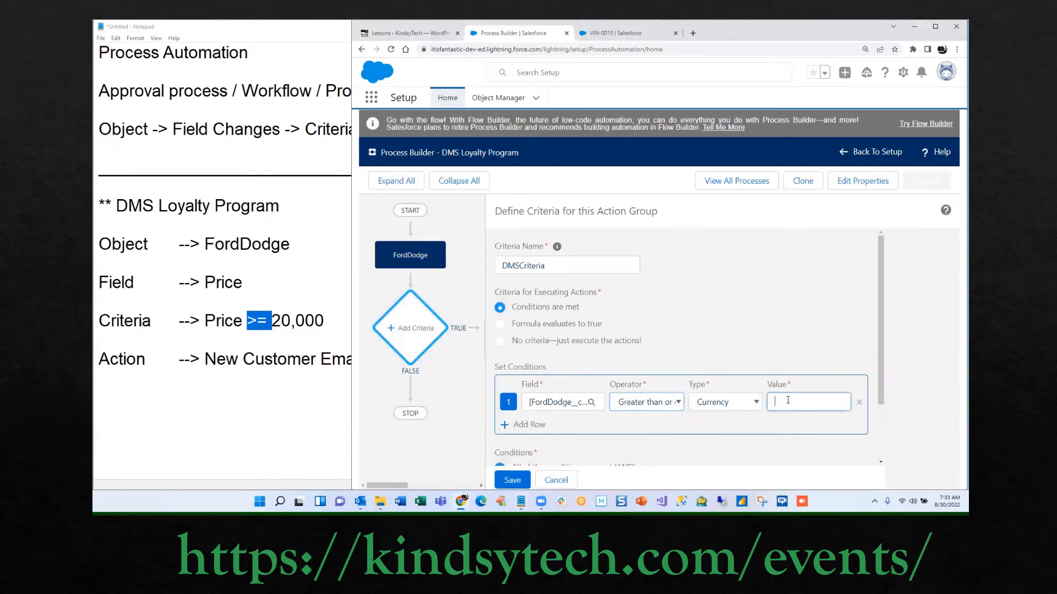
{"action": "type", "text": "20000"}
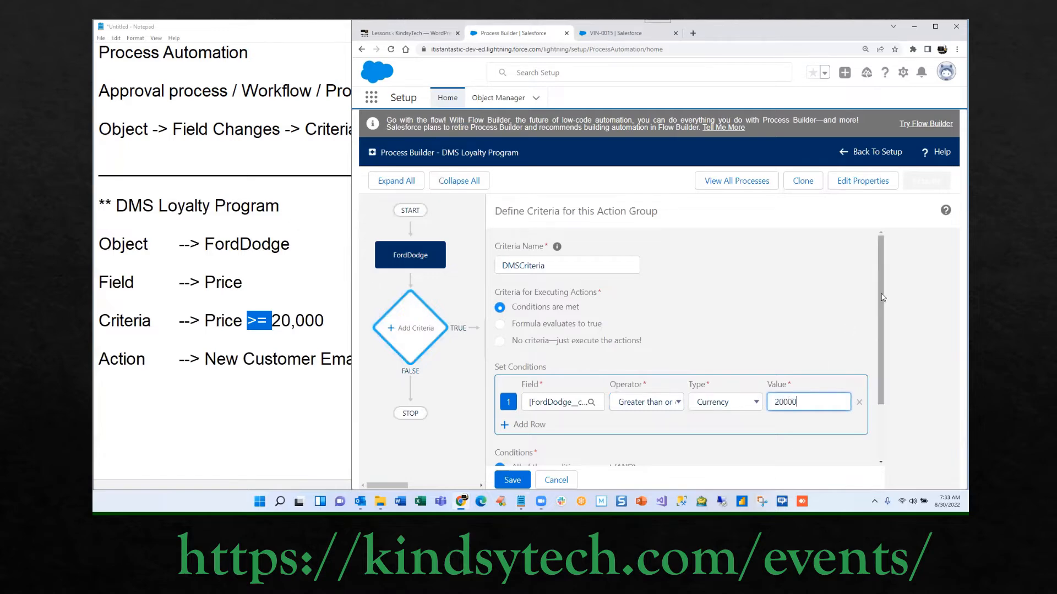
{"action": "left_click_drag", "start_coordinate": [882, 298], "coordinate": [888, 372]}
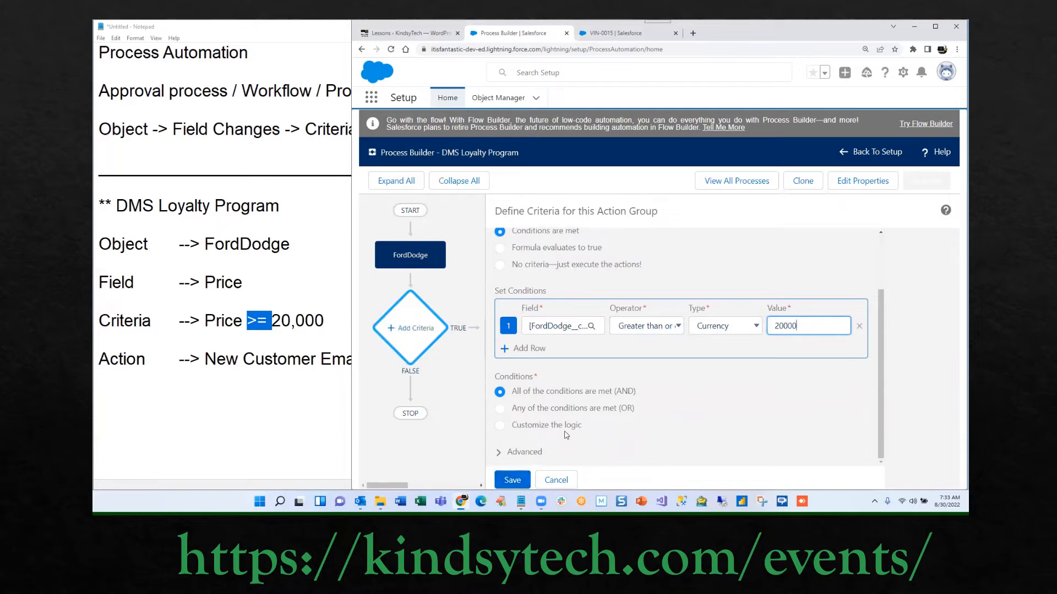
{"action": "left_click", "coordinate": [512, 480]}
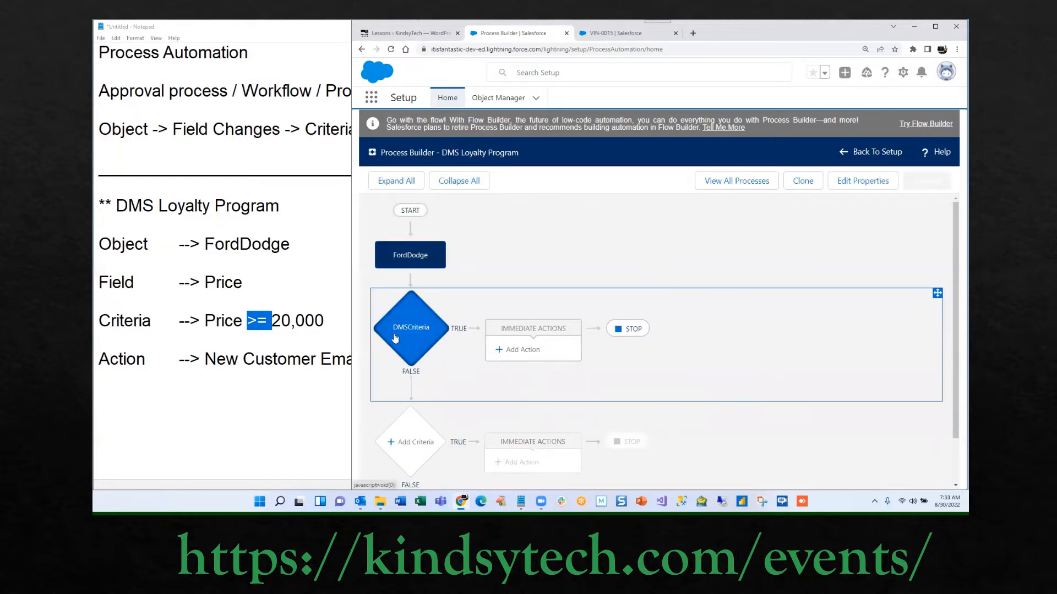
- Add an immediate action of type Email Alerts to DMSCriteria and name it DMSAlert
{"action": "left_click", "coordinate": [533, 348]}
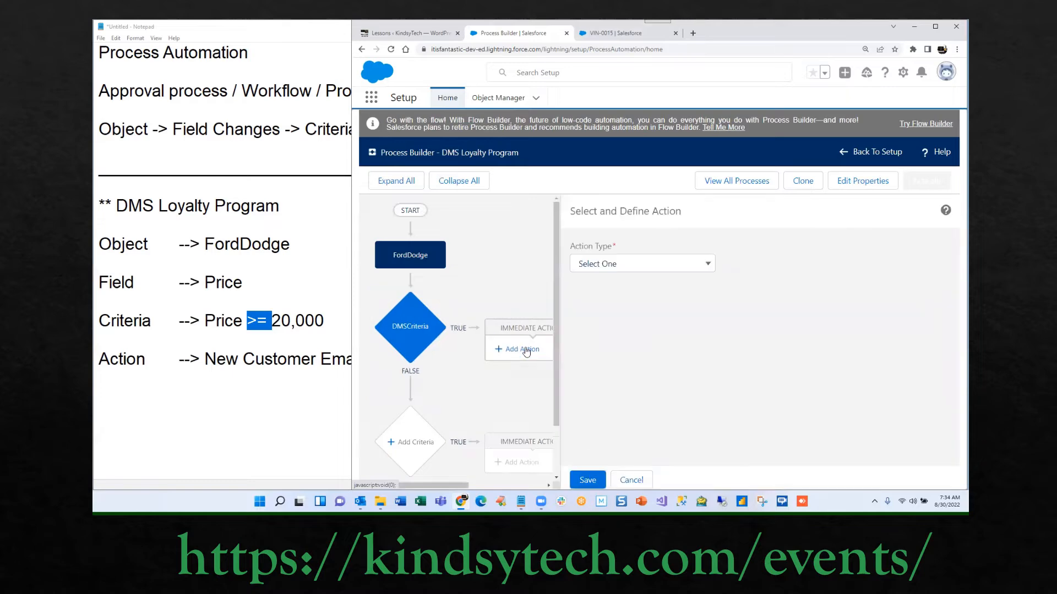
{"action": "left_click", "coordinate": [631, 265]}
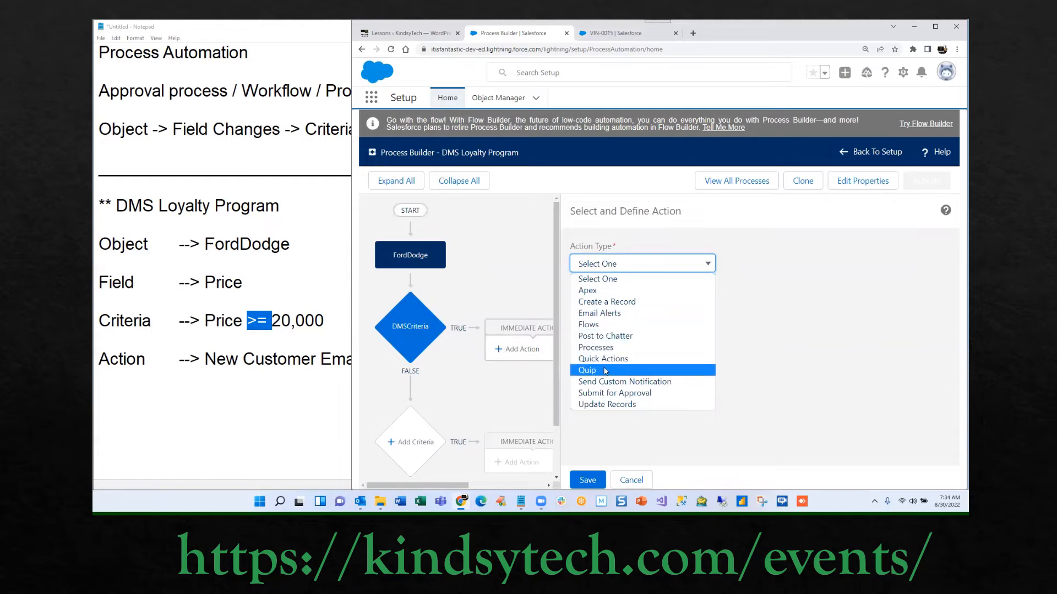
{"action": "left_click", "coordinate": [620, 313]}
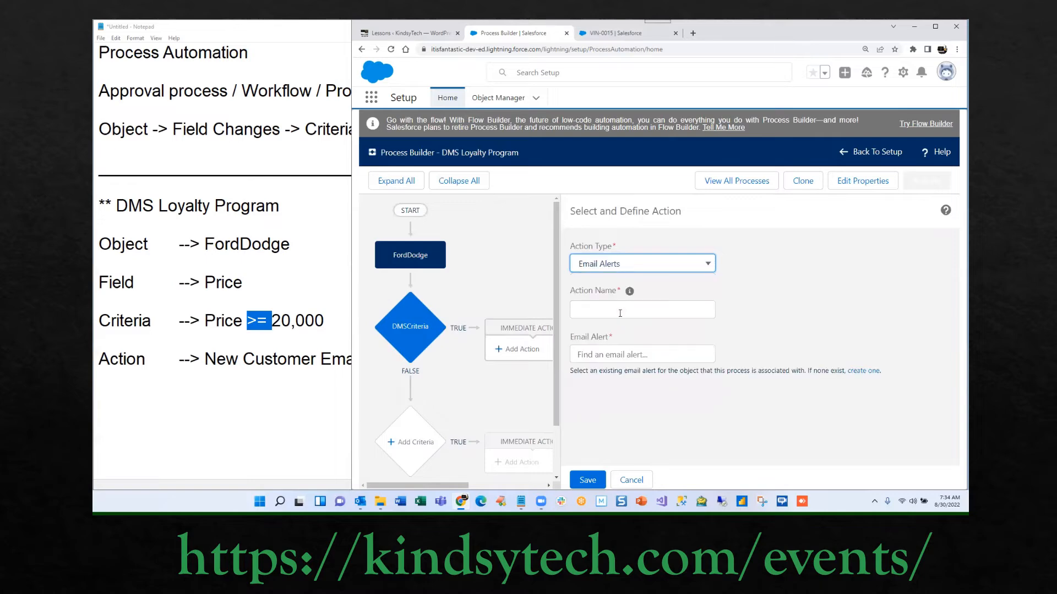
{"action": "left_click", "coordinate": [619, 313]}
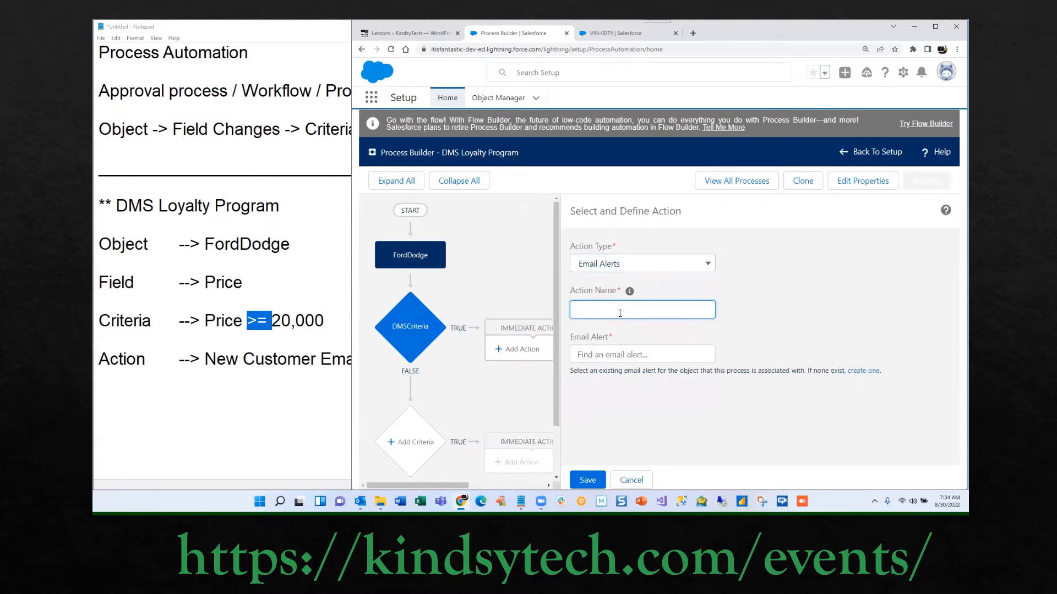
{"action": "type", "text": "DMSAlert"}
- Create a new email alert described as "DMS Loytal Program Alert" for the FordDodge object
{"action": "left_click", "coordinate": [861, 372]}
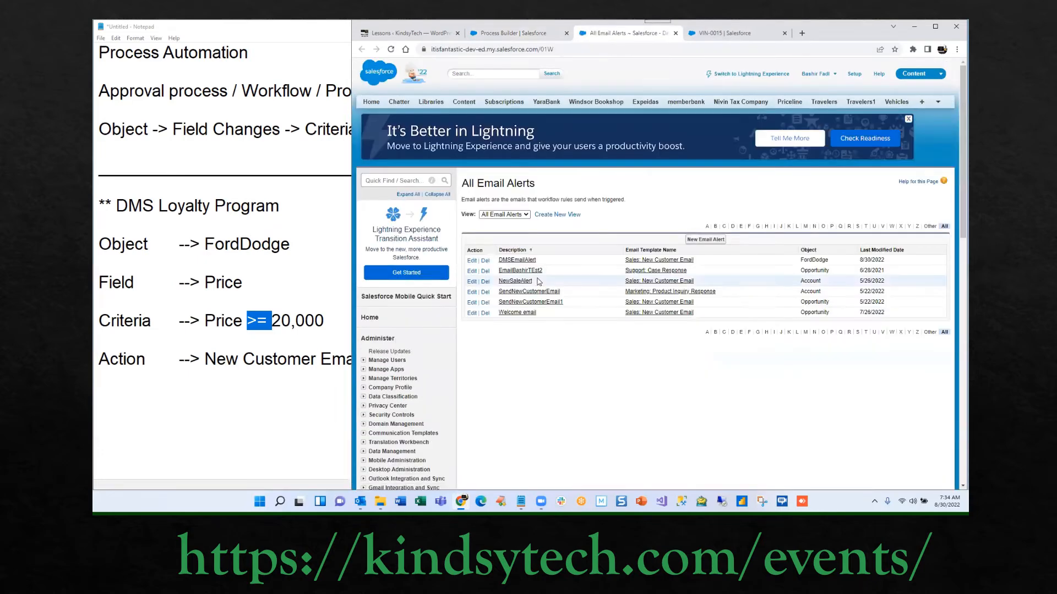
{"action": "left_click", "coordinate": [704, 240]}
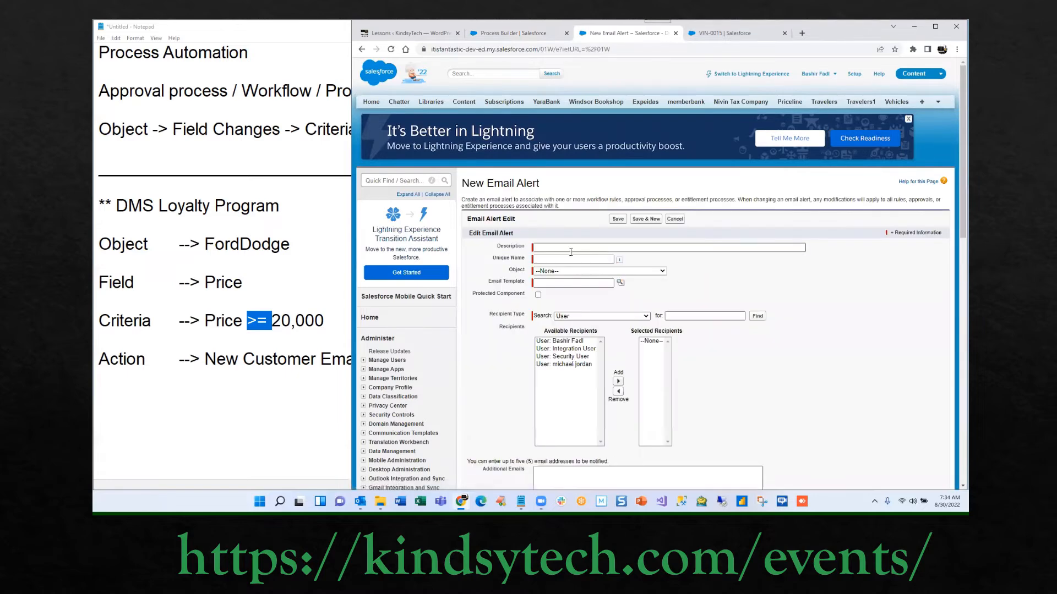
{"action": "left_click", "coordinate": [540, 247]}
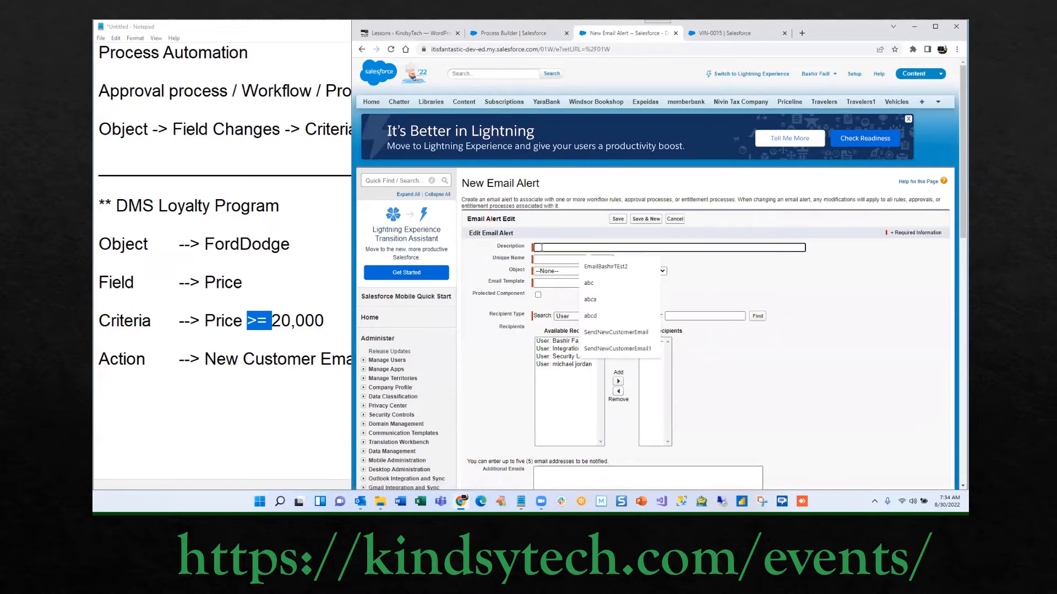
{"action": "type", "text": "DMS L"}
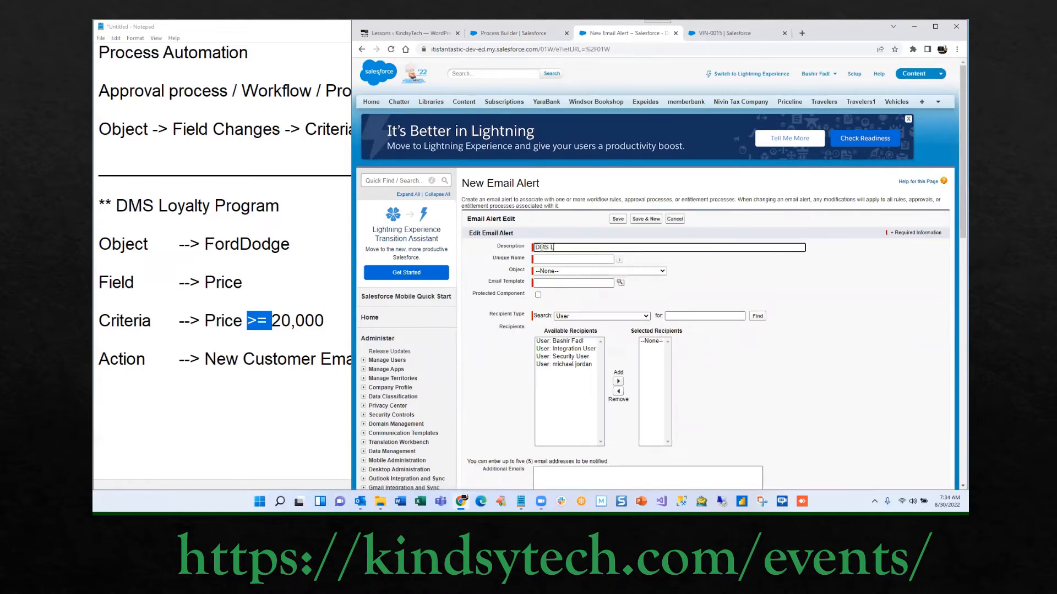
{"action": "type", "text": "oytal Program Alert"}
{"action": "key", "text": "Tab"}
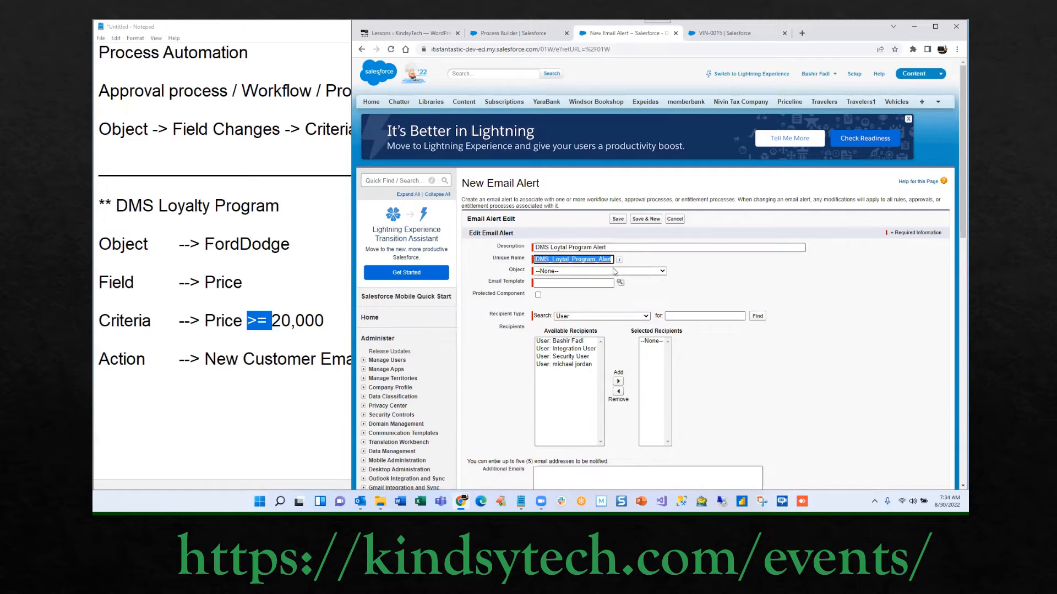
{"action": "left_click", "coordinate": [564, 273]}
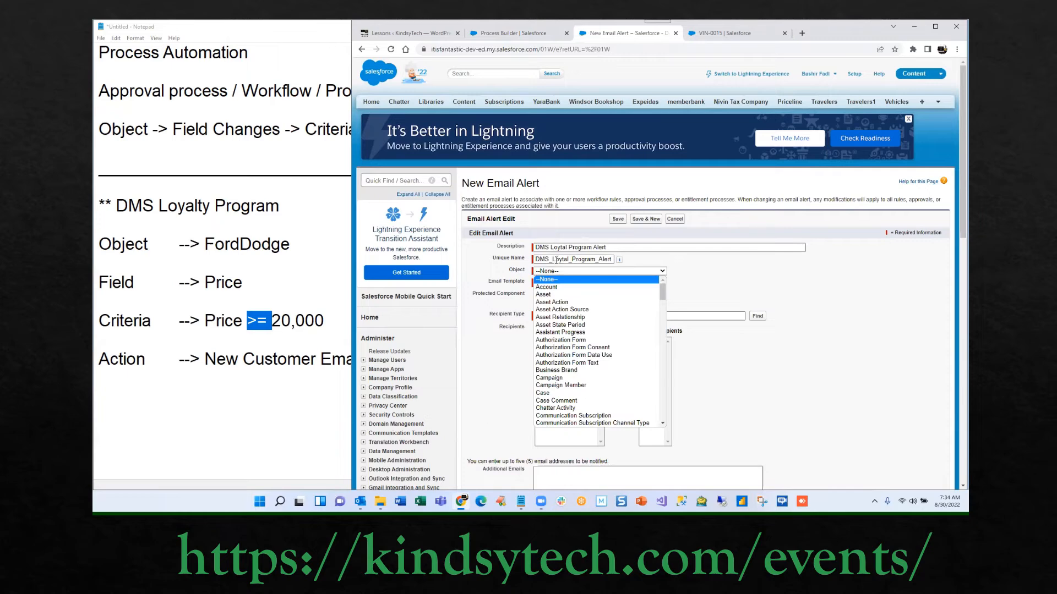
{"action": "type", "text": "ford"}
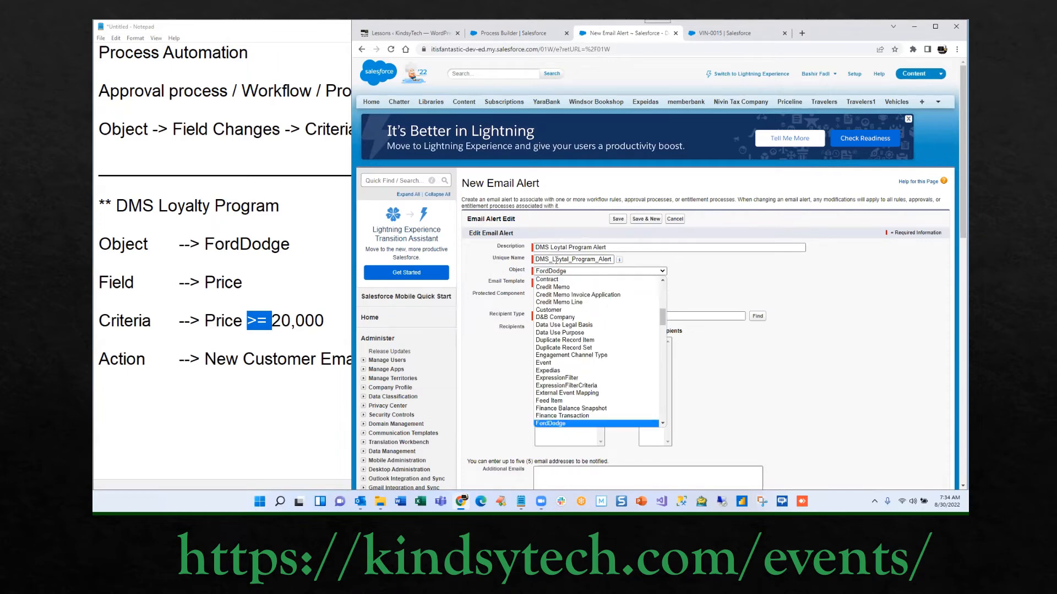
{"action": "key", "text": "Return"}
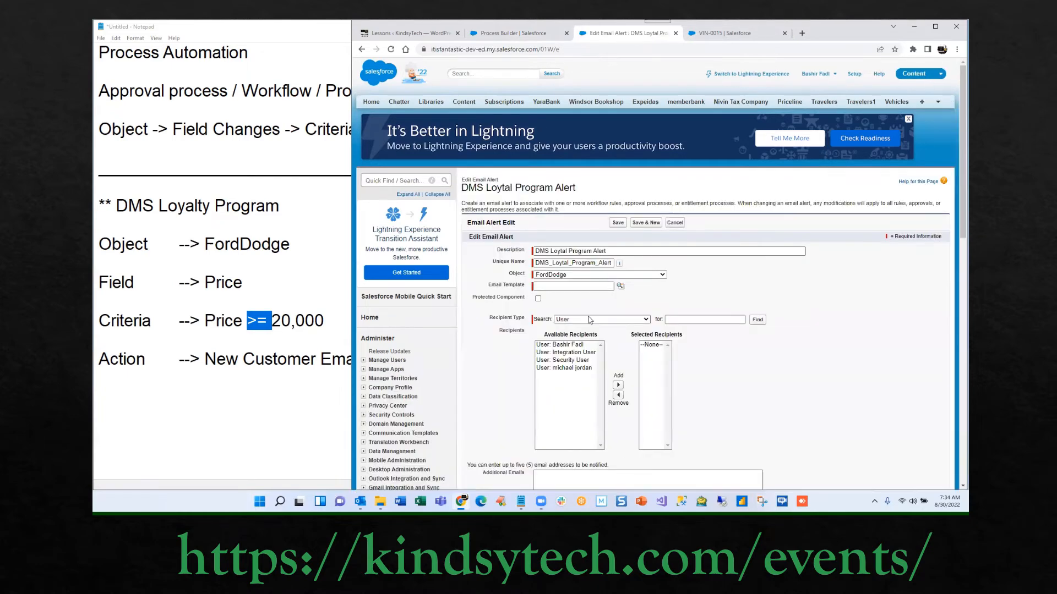
- Add the first available user as the alert's recipient, choose the "Sales: New Customer Email" template, and save the alert
{"action": "left_click", "coordinate": [550, 345]}
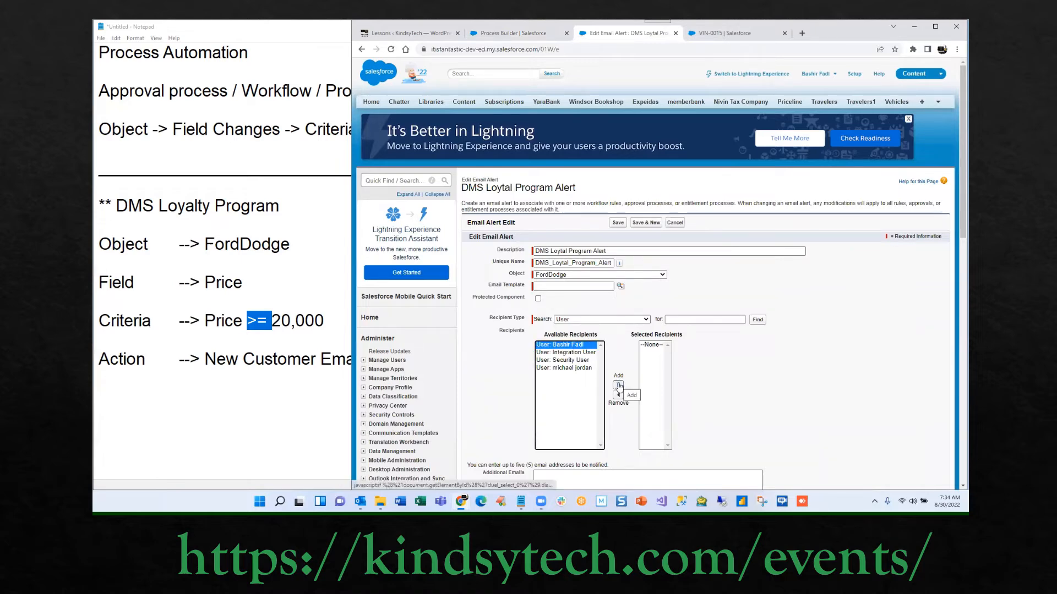
{"action": "left_click", "coordinate": [618, 385]}
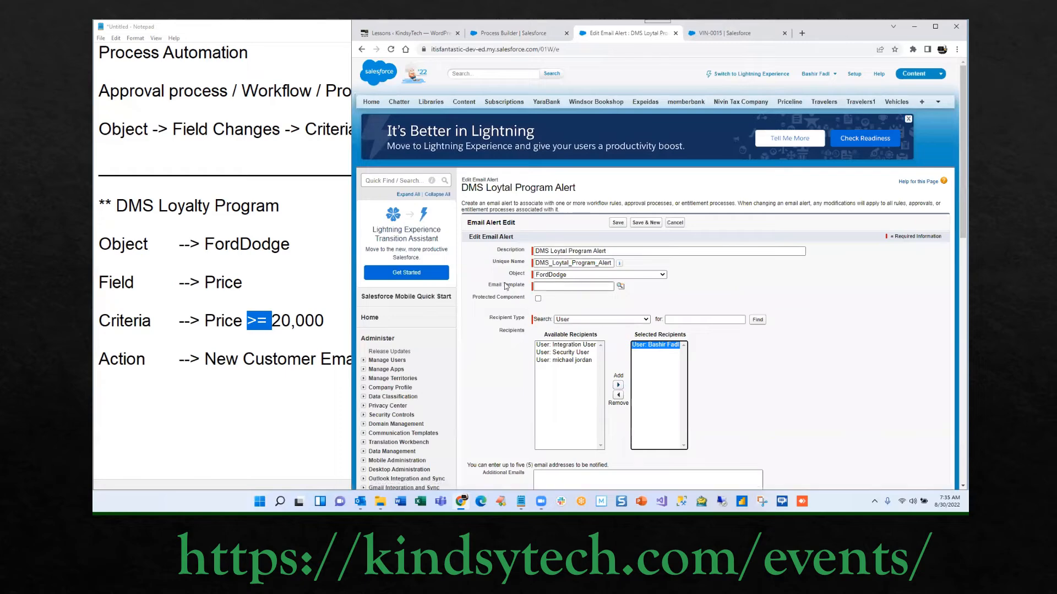
{"action": "left_click", "coordinate": [620, 288]}
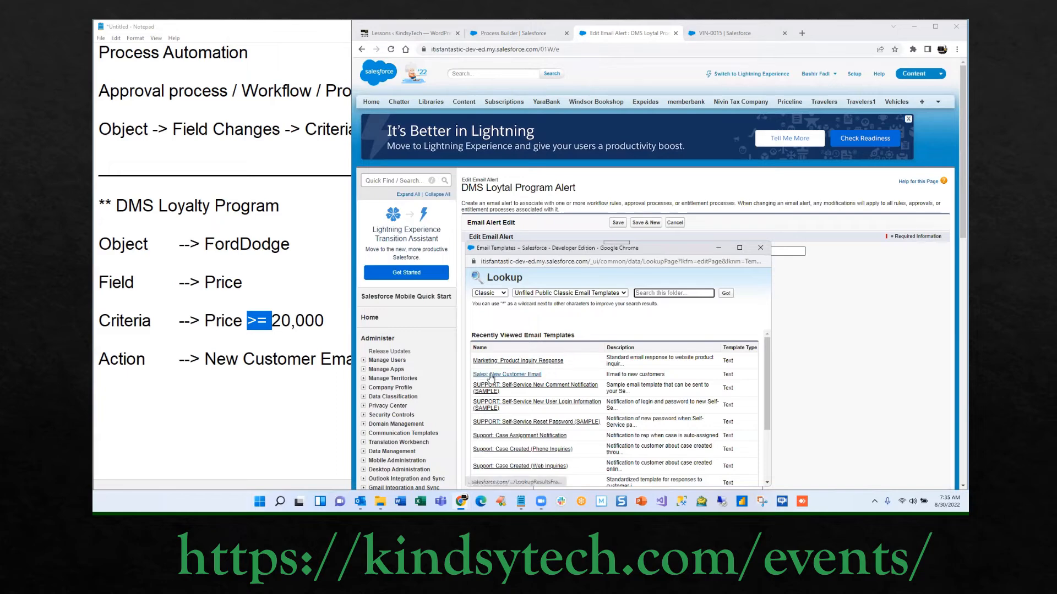
{"action": "left_click", "coordinate": [509, 376]}
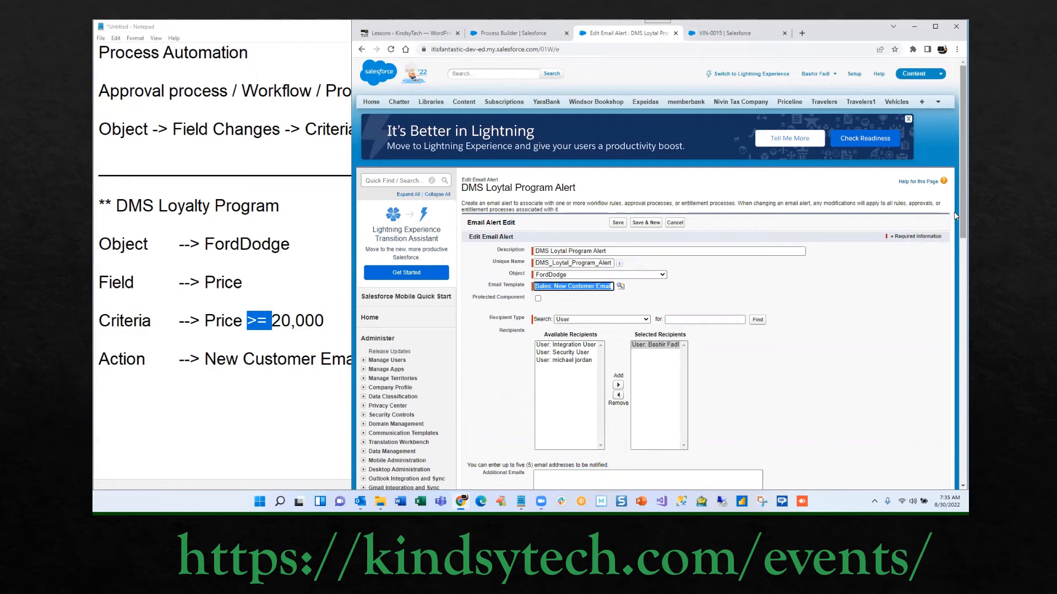
{"action": "left_click_drag", "start_coordinate": [962, 233], "coordinate": [952, 322]}
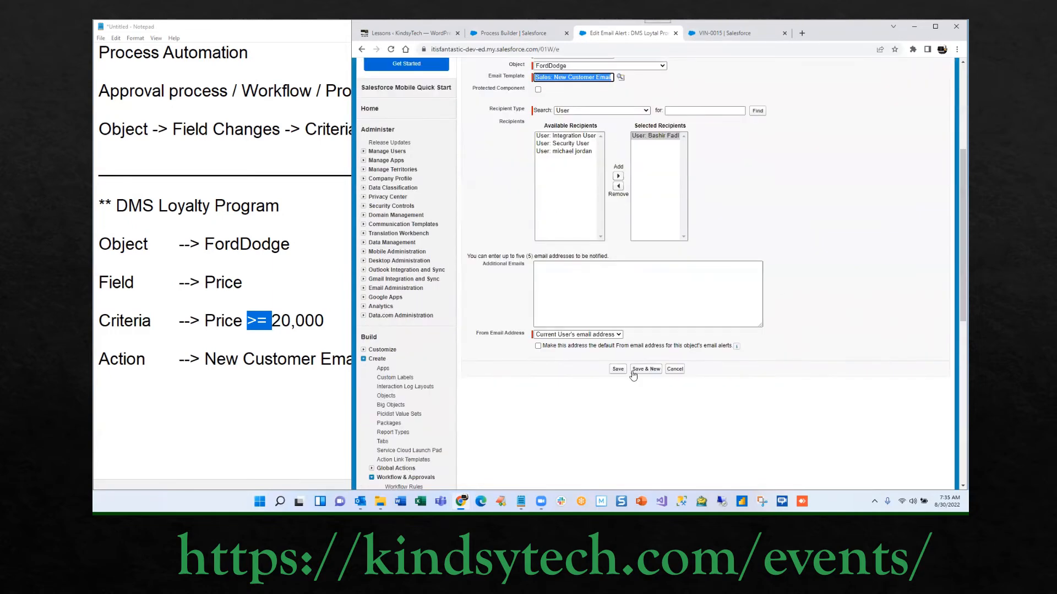
{"action": "left_click", "coordinate": [620, 370]}
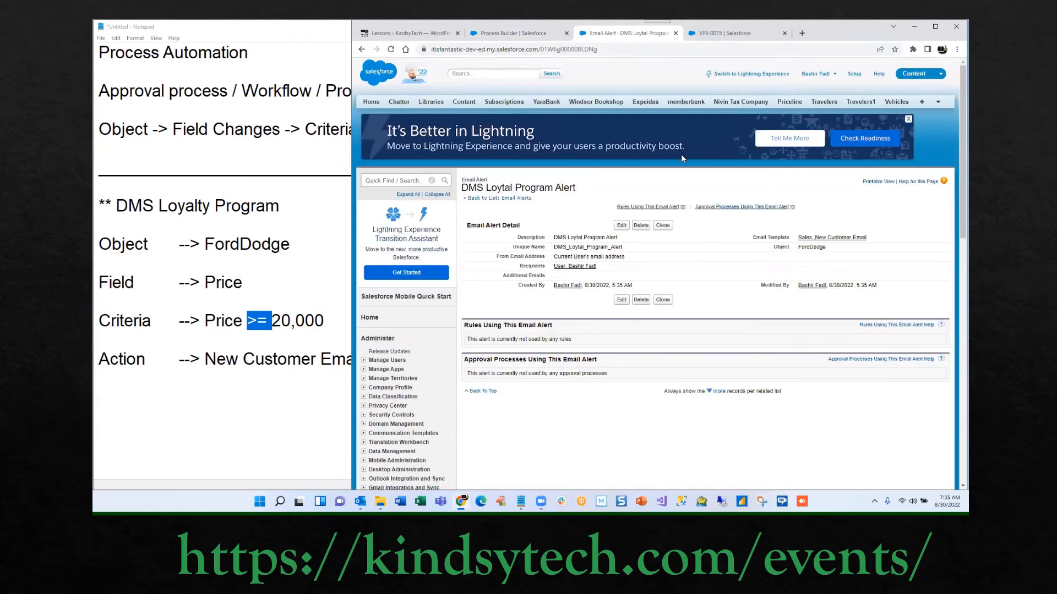
- Back in the process, assign the DMS_Loytal_Program_Alert email alert to the DMSAlert action and save it
{"action": "left_click", "coordinate": [526, 34]}
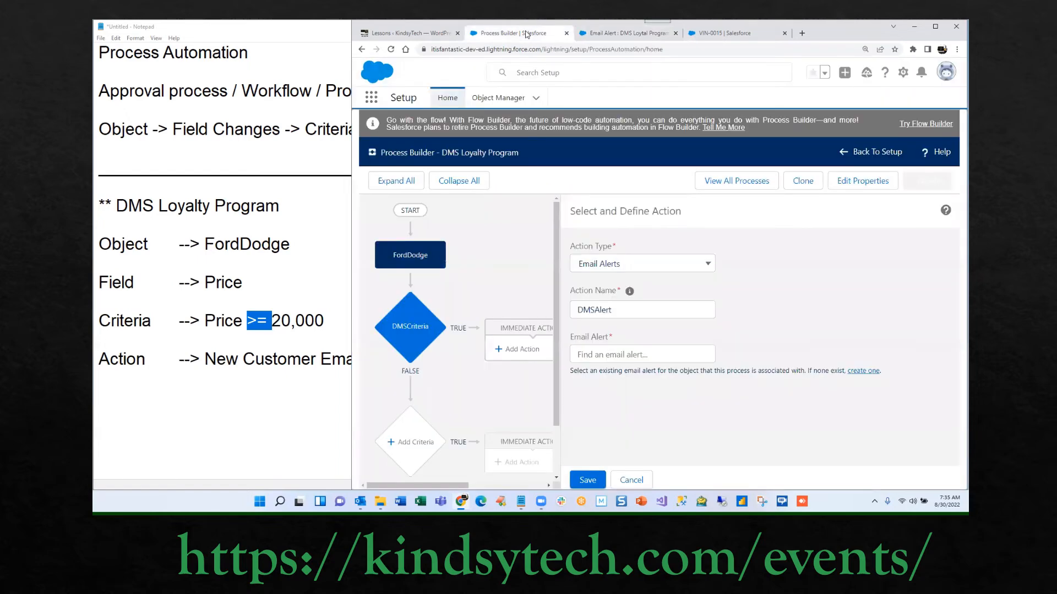
{"action": "left_click", "coordinate": [625, 357]}
{"action": "type", "text": "dms"}
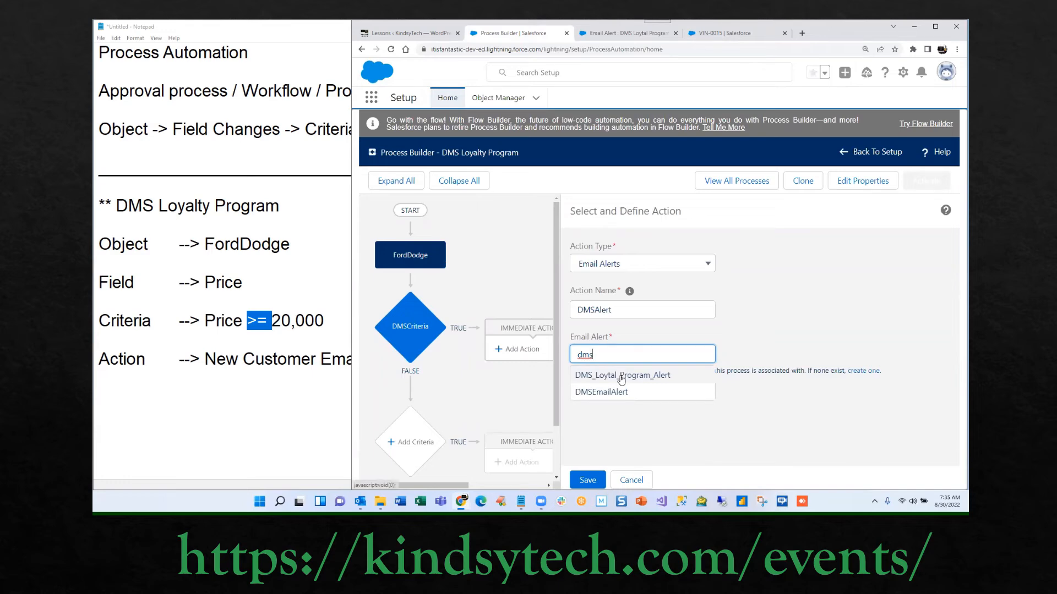
{"action": "left_click", "coordinate": [621, 376]}
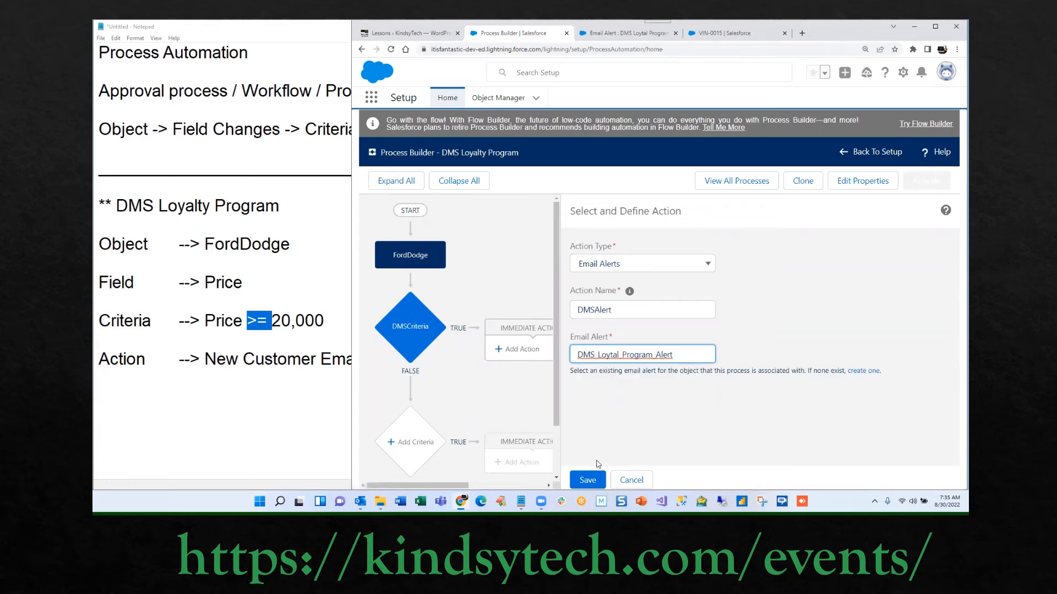
{"action": "left_click", "coordinate": [588, 480]}
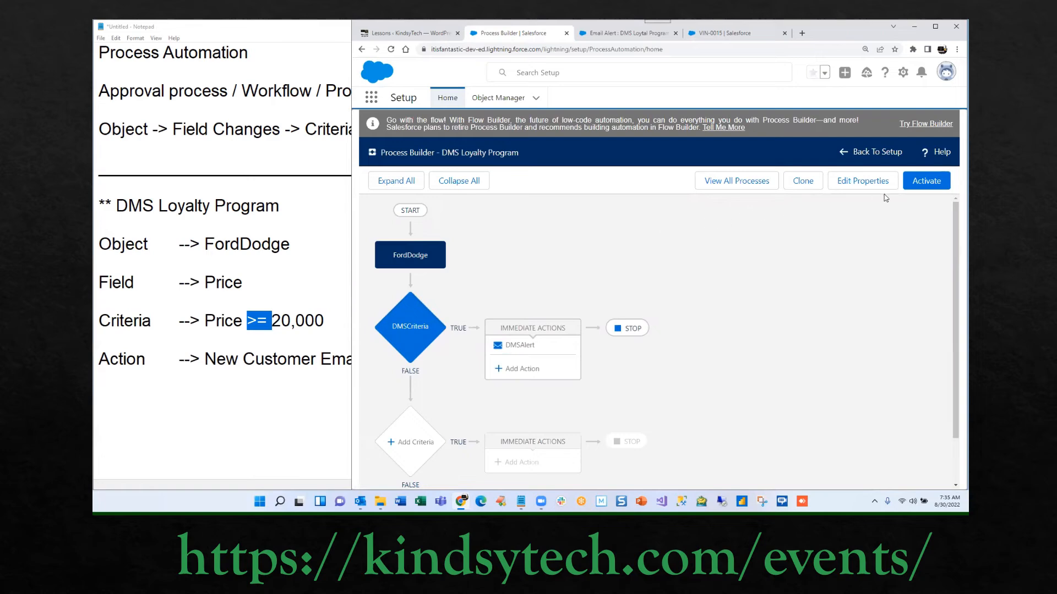
- Activate the DMS Loyalty Program process and close the email alert's browser page
{"action": "left_click", "coordinate": [928, 182]}
{"action": "left_click", "coordinate": [793, 359]}
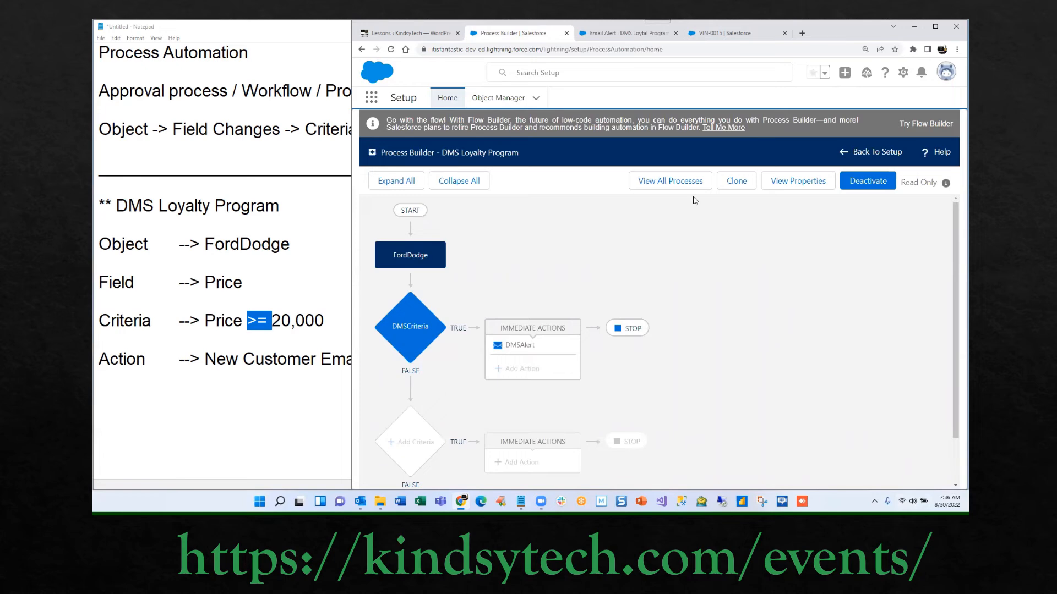
{"action": "left_click", "coordinate": [608, 32]}
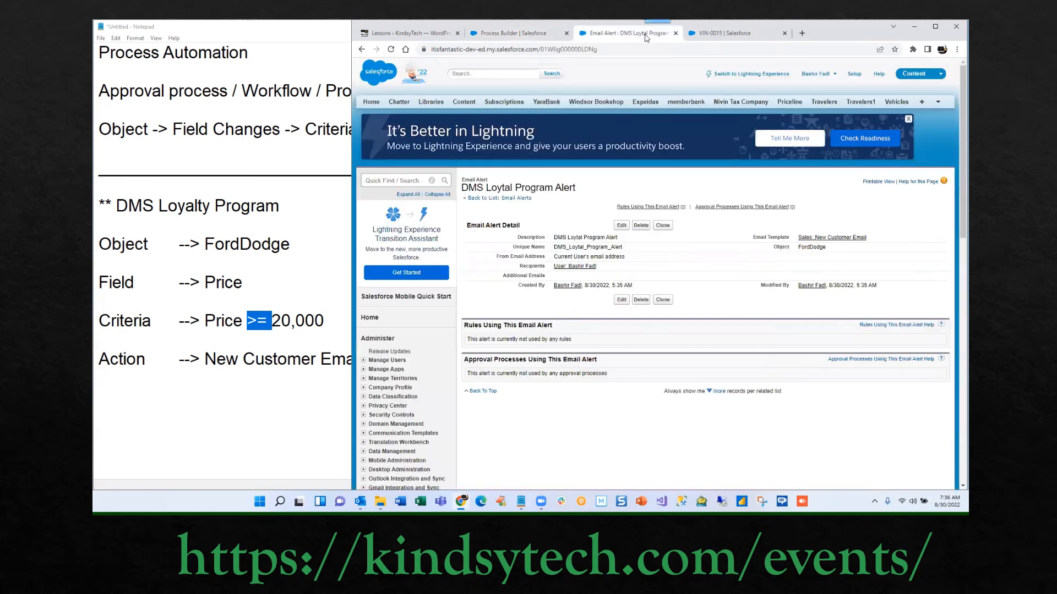
{"action": "left_click", "coordinate": [676, 34]}
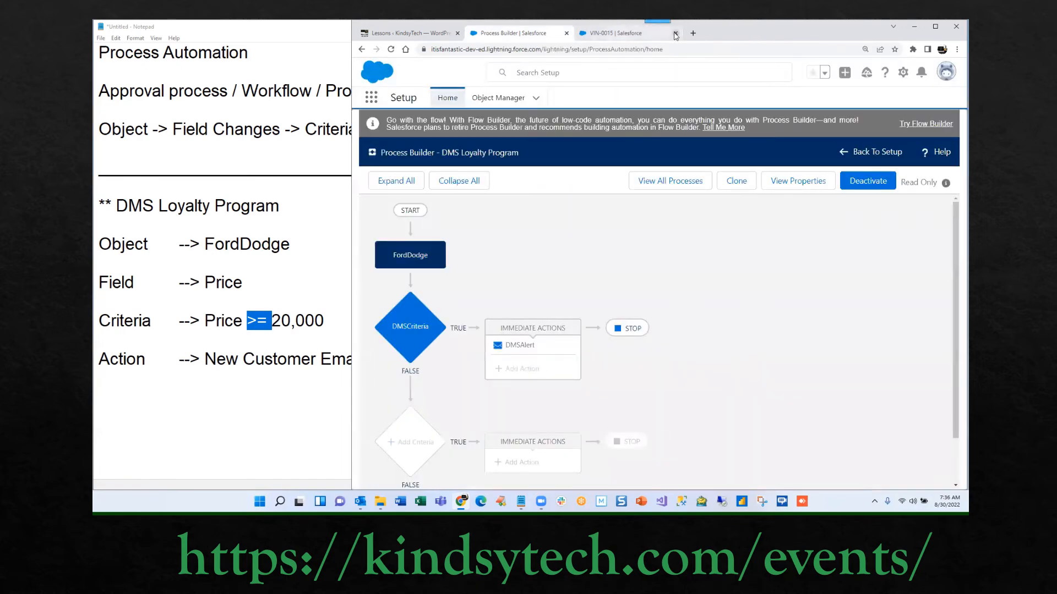
- Reload the VIN-0015 record page, then create and save a new FordDodge record with the same customer and a price of 22000
{"action": "left_click", "coordinate": [600, 35]}
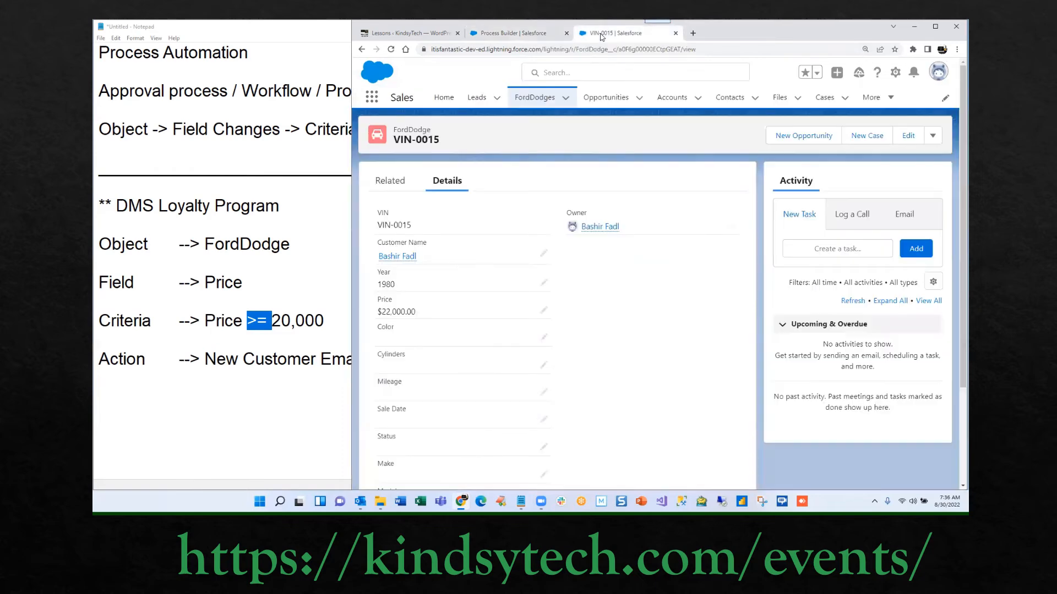
{"action": "left_click", "coordinate": [391, 50]}
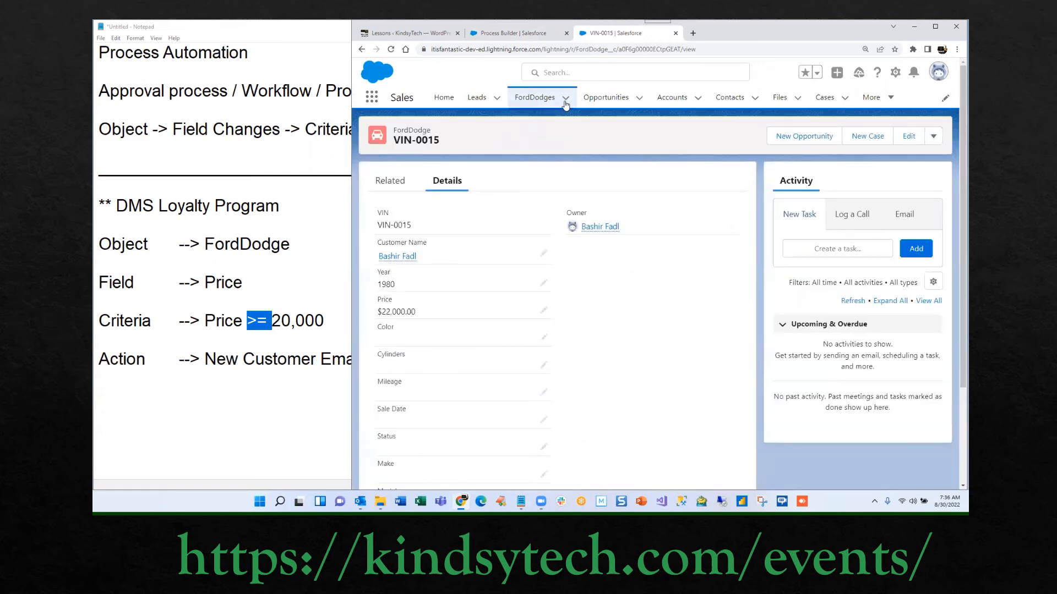
{"action": "left_click", "coordinate": [565, 98]}
{"action": "left_click", "coordinate": [557, 120]}
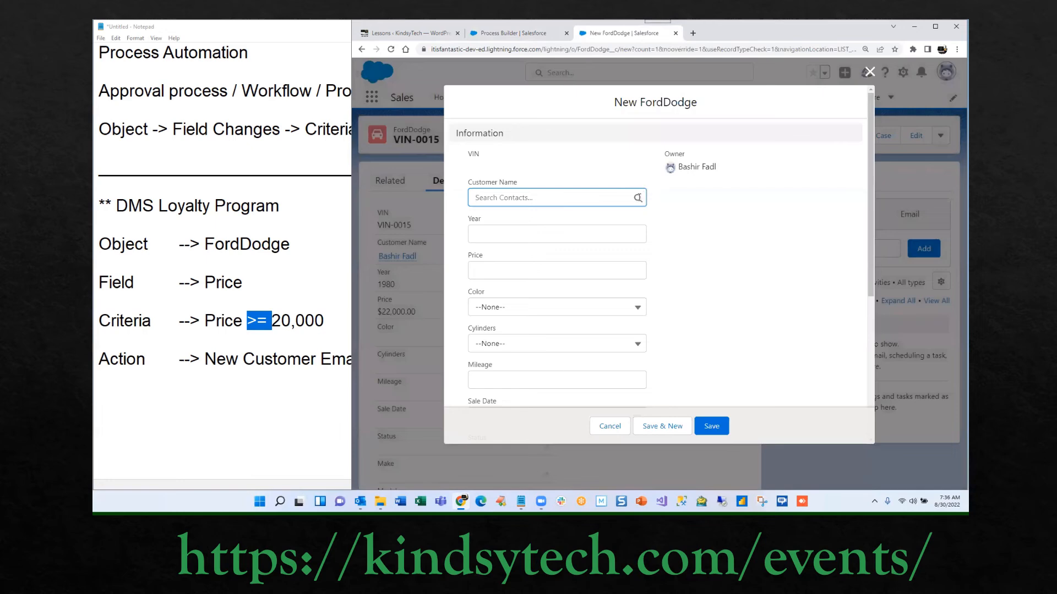
{"action": "left_click", "coordinate": [622, 196]}
{"action": "left_click", "coordinate": [512, 238]}
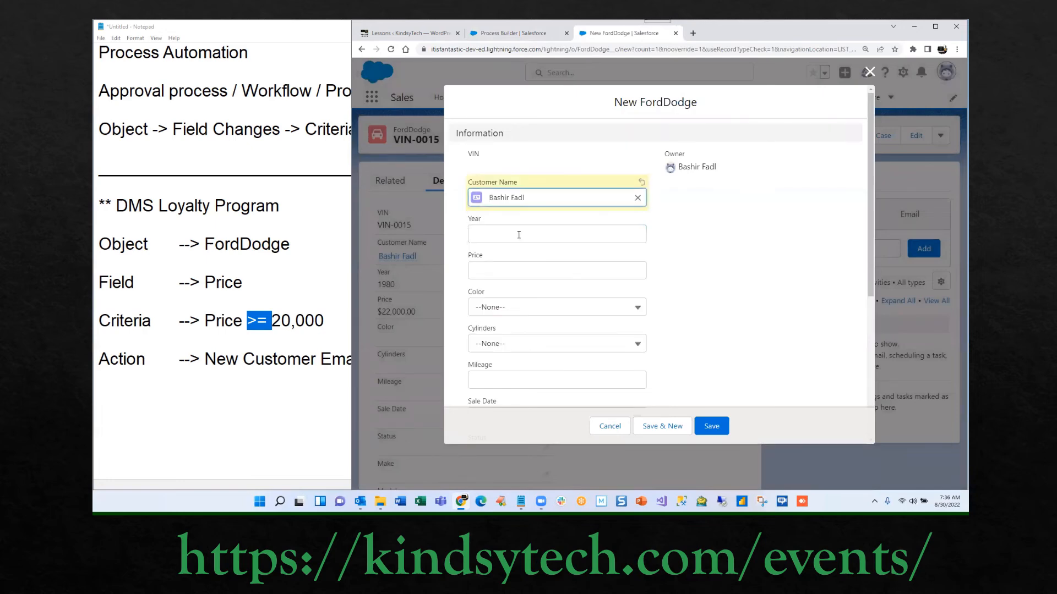
{"action": "left_click", "coordinate": [527, 273]}
{"action": "type", "text": "22000"}
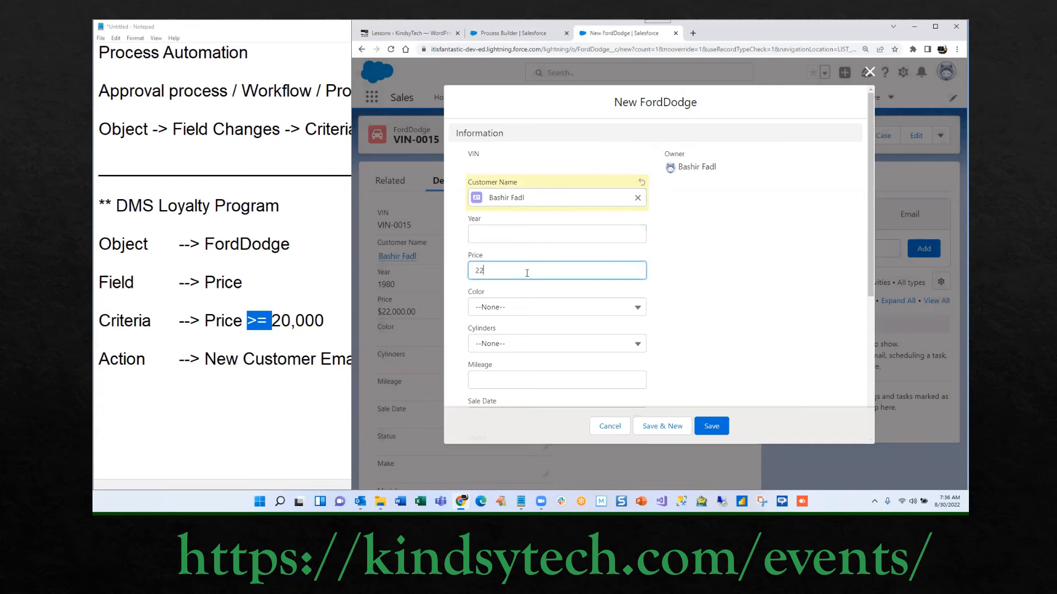
{"action": "left_click", "coordinate": [718, 427]}
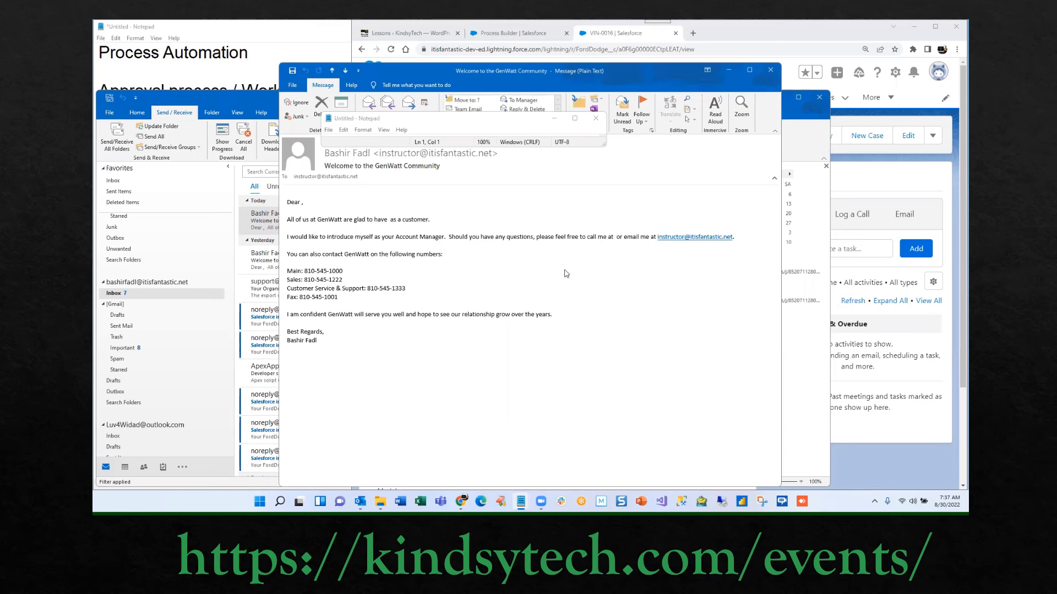
- Bring the browser window showing the new FordDodge record in front of the email message and maximize it
{"action": "left_click", "coordinate": [749, 33]}
{"action": "left_click_drag", "start_coordinate": [749, 33], "coordinate": [729, 99]}
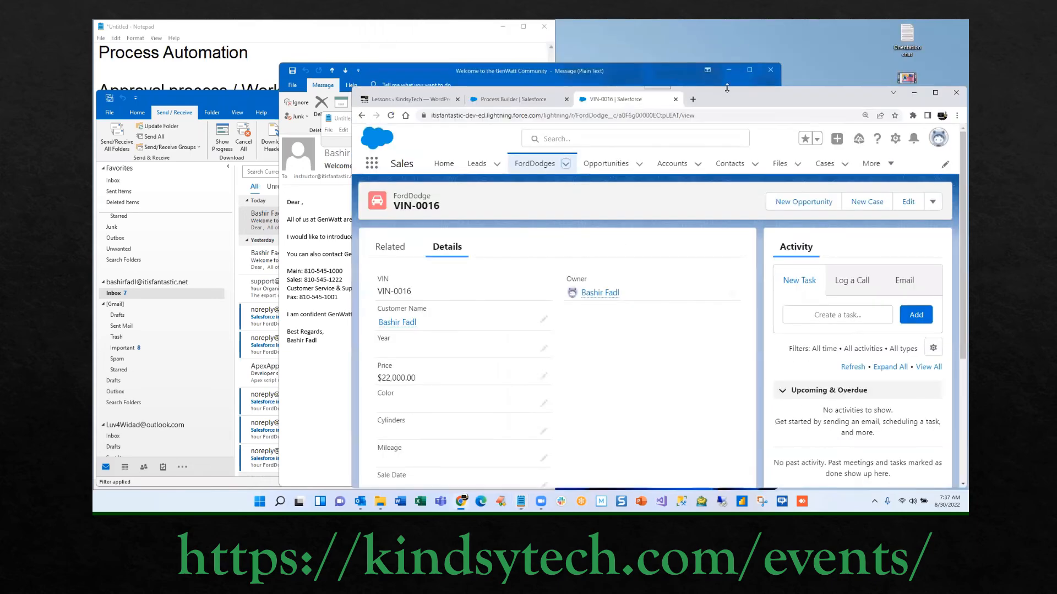
{"action": "double_click", "coordinate": [730, 99]}
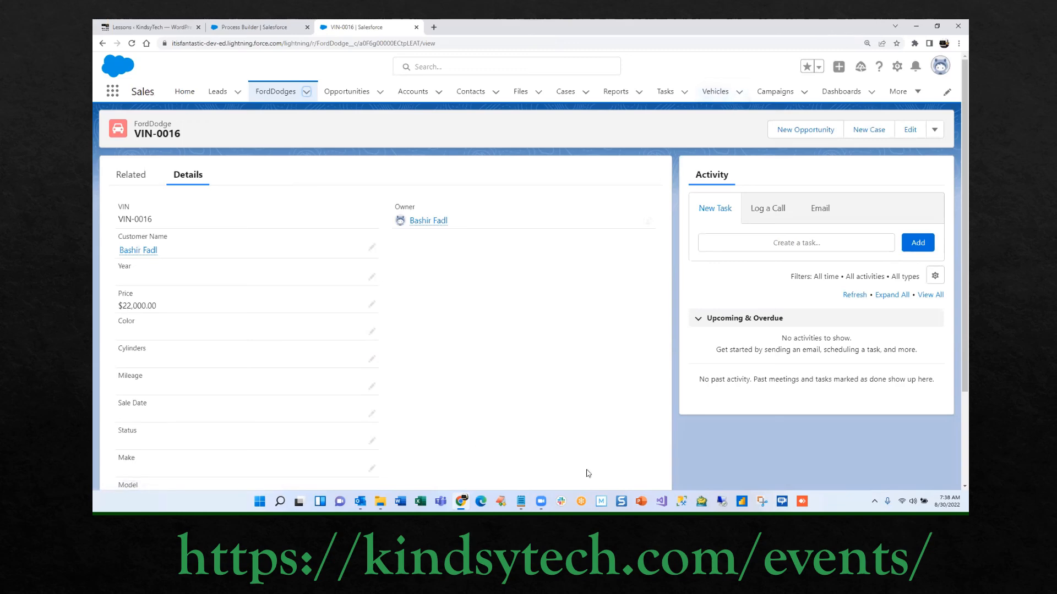
{"action": "left_click", "coordinate": [665, 461]}
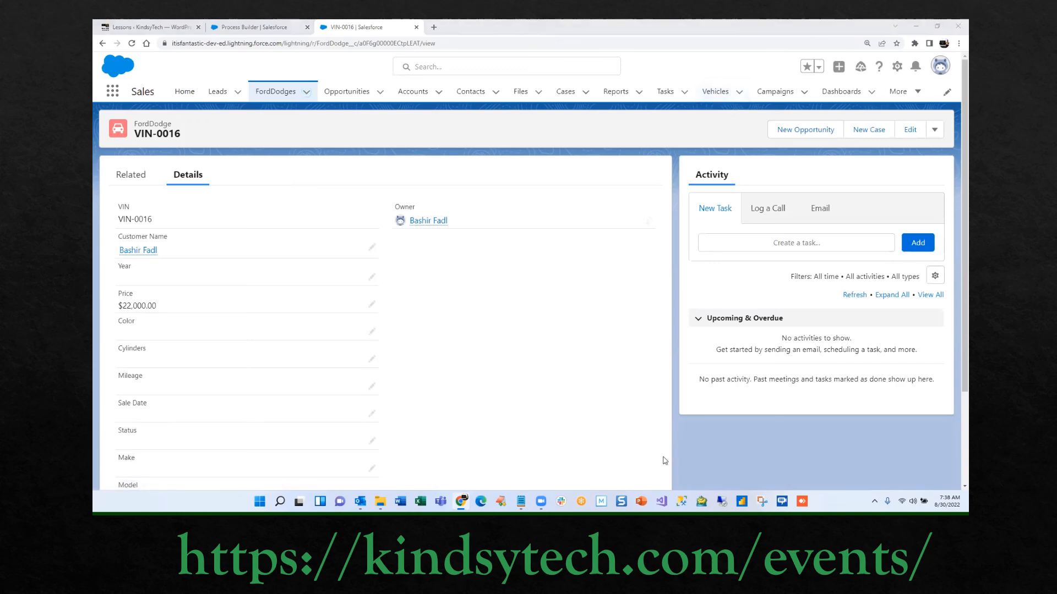